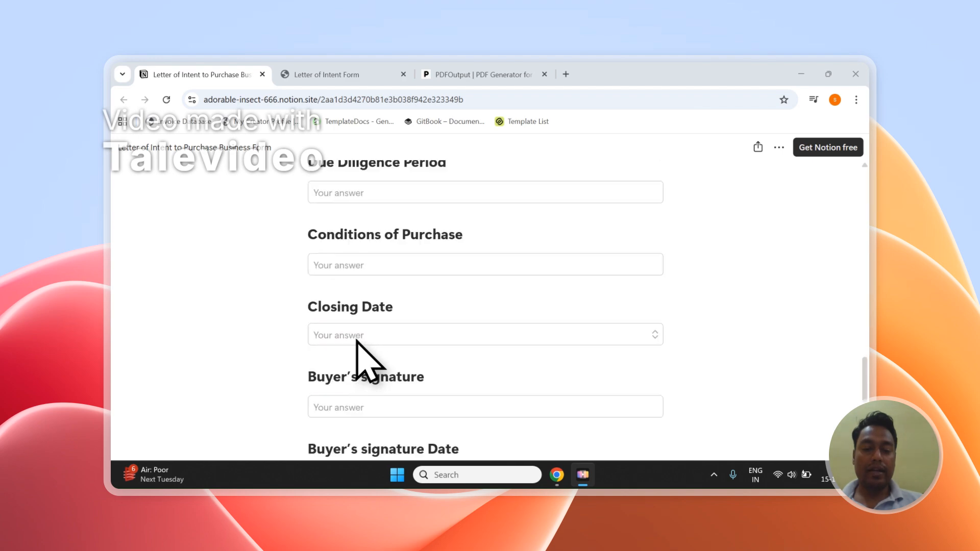
Switch to the Letter of Intent Form database in Notion and look over the two submitted responses
click(357, 75)
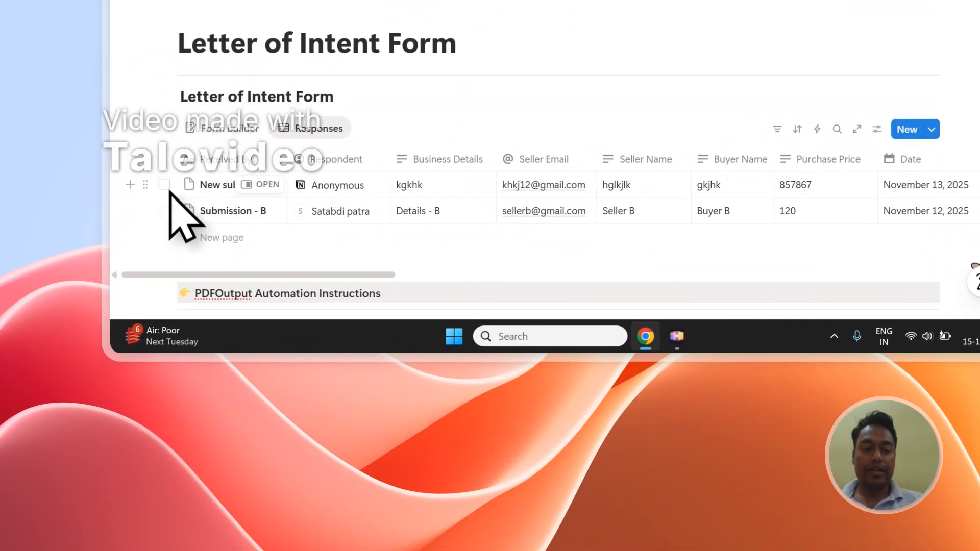
click(164, 184)
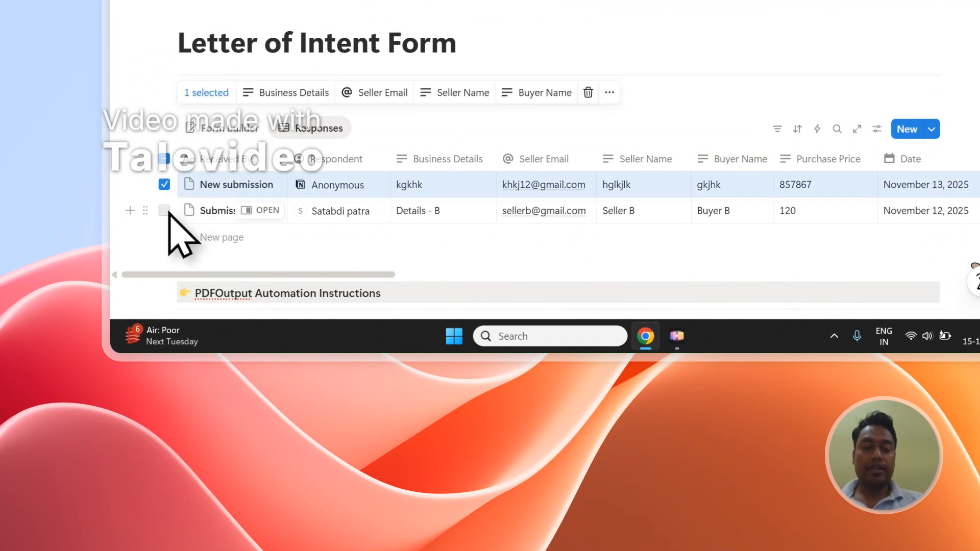
click(164, 210)
click(166, 161)
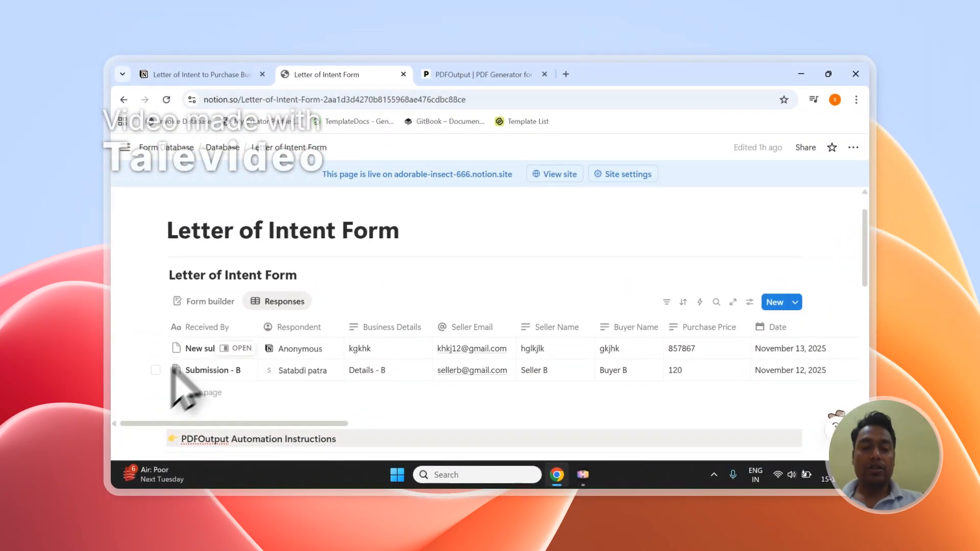
Switch to the PDFOutput website and read how it generates PDFs from Google Docs using a Notion database
click(522, 79)
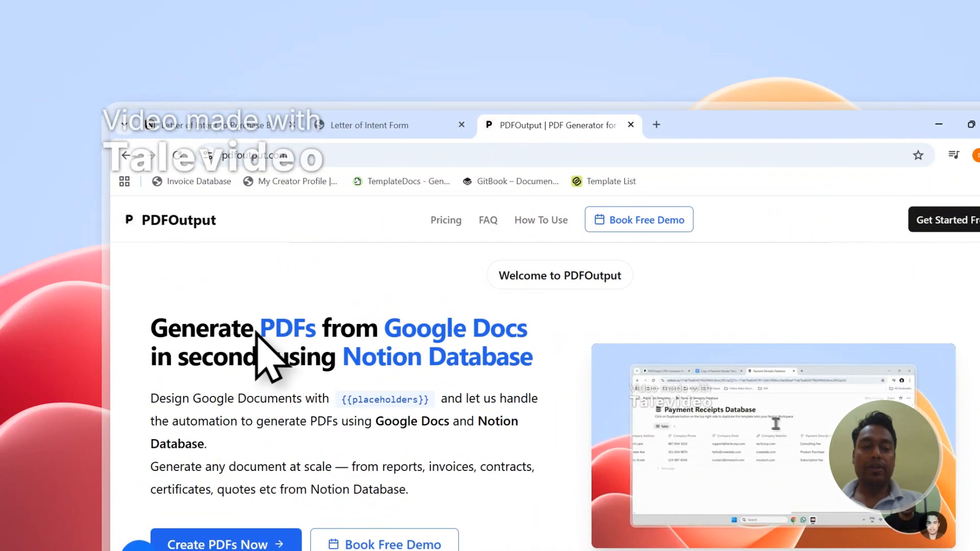
drag(270, 330, 306, 329)
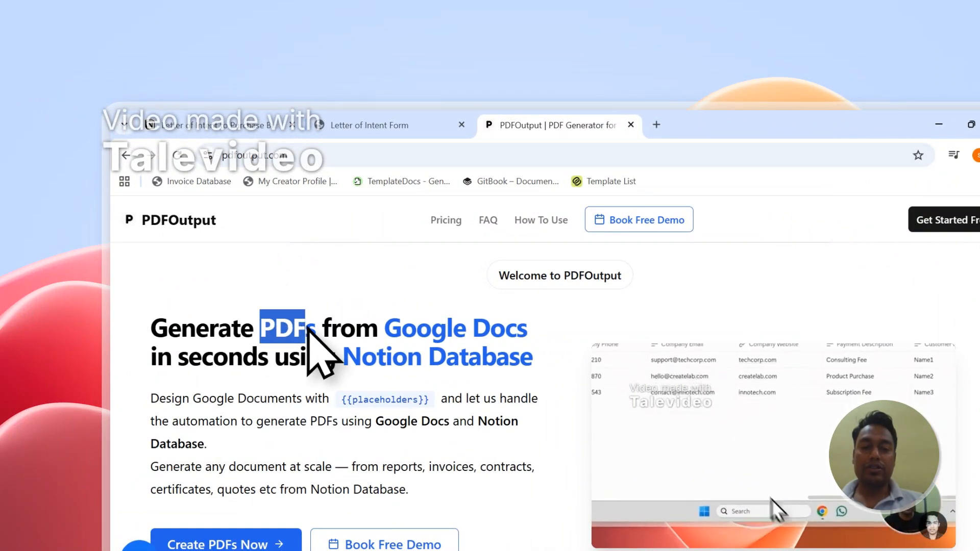
drag(330, 327, 518, 331)
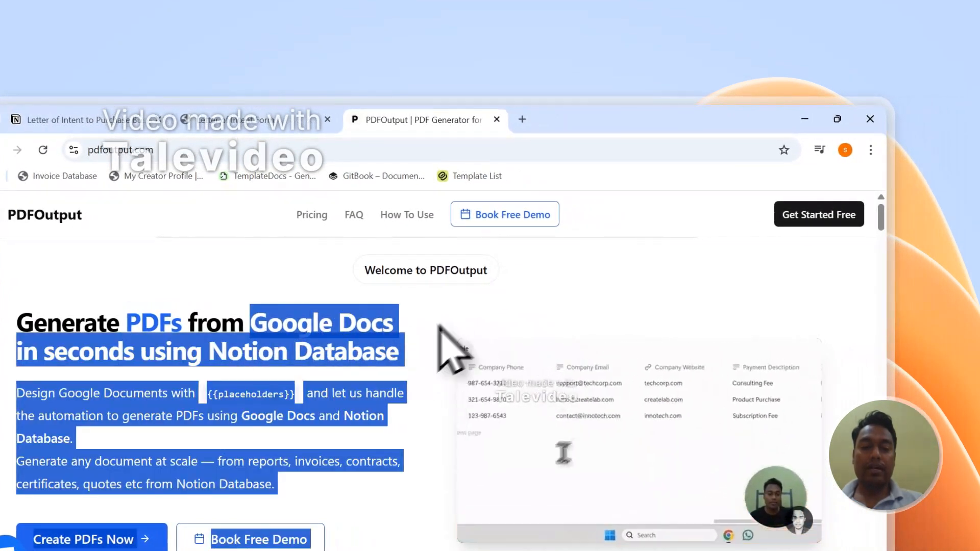
click(361, 359)
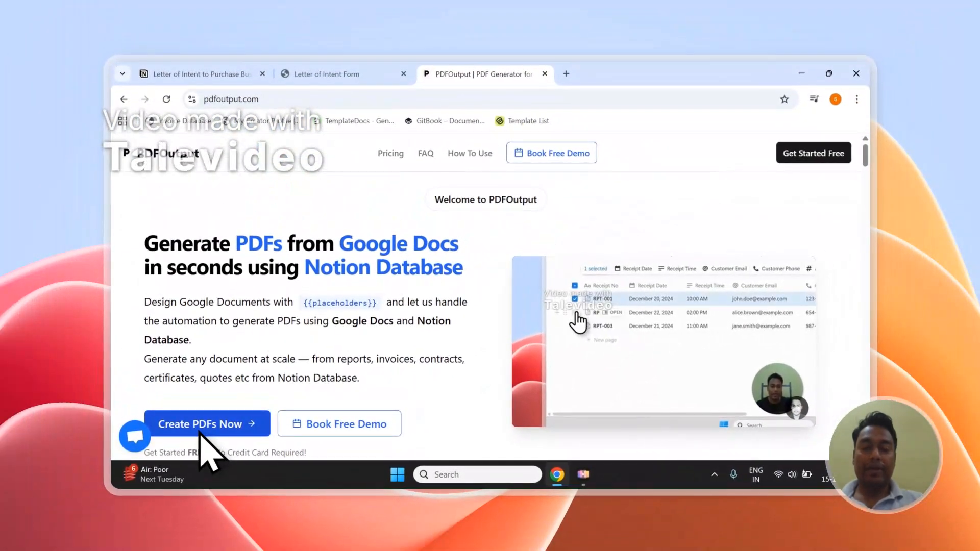
scroll(262, 347, down, 1)
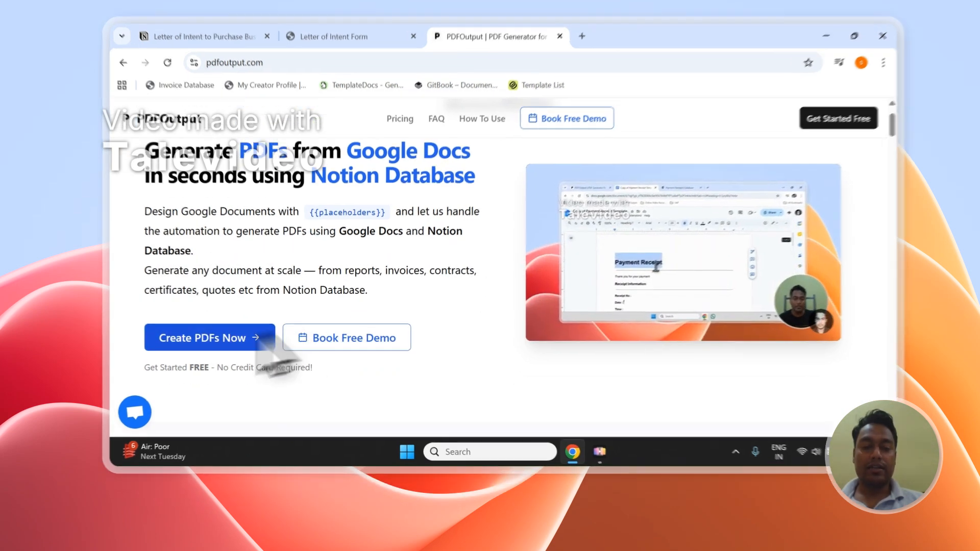
Start creating PDFs in PDFOutput and sign in with the existing Google account
click(258, 364)
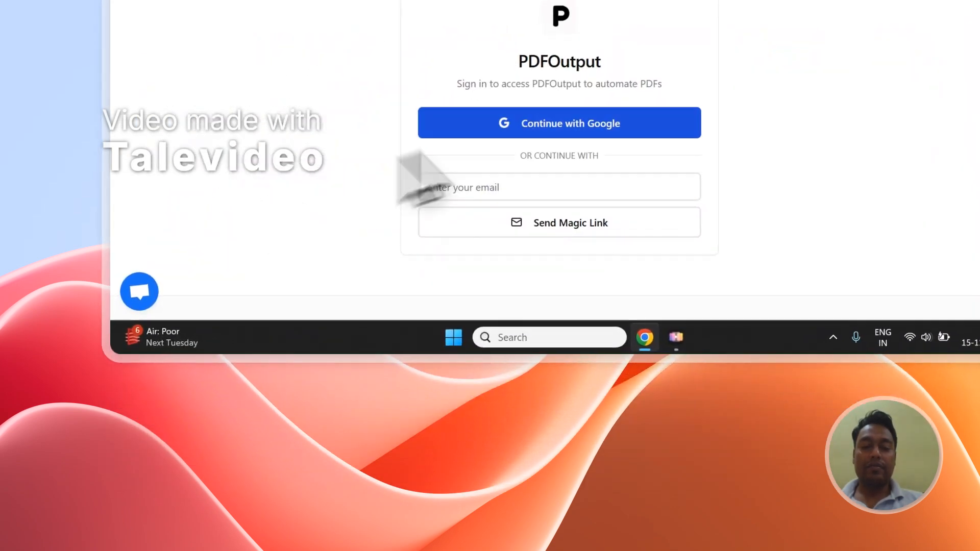
click(514, 114)
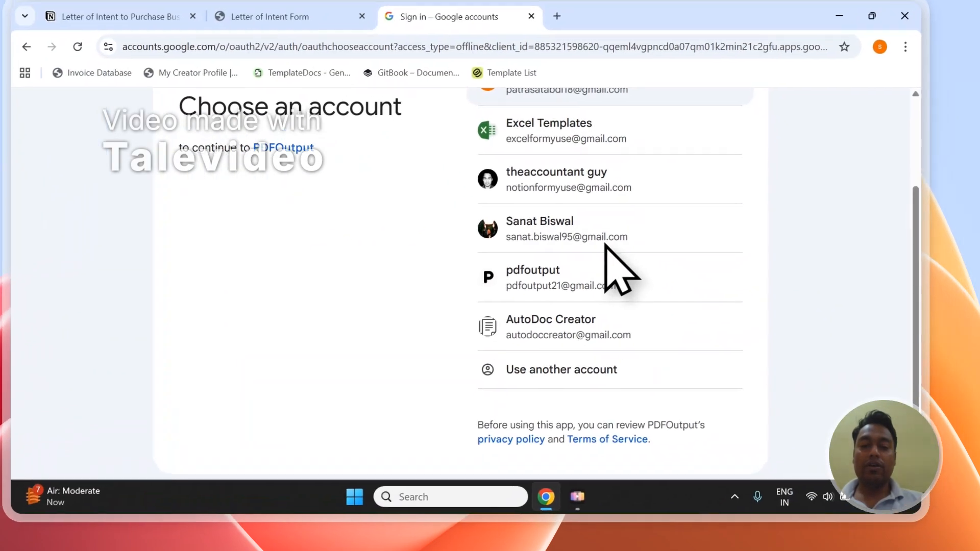
click(510, 258)
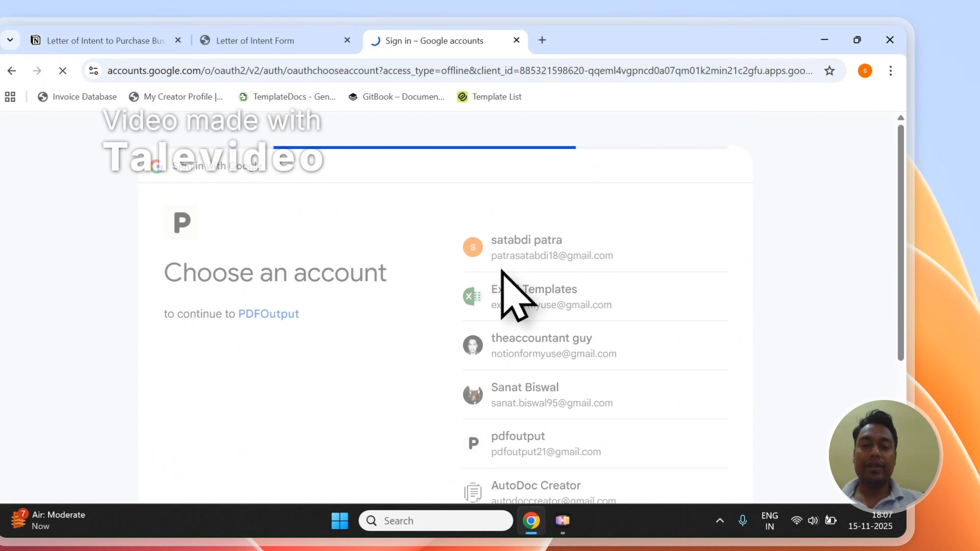
click(673, 394)
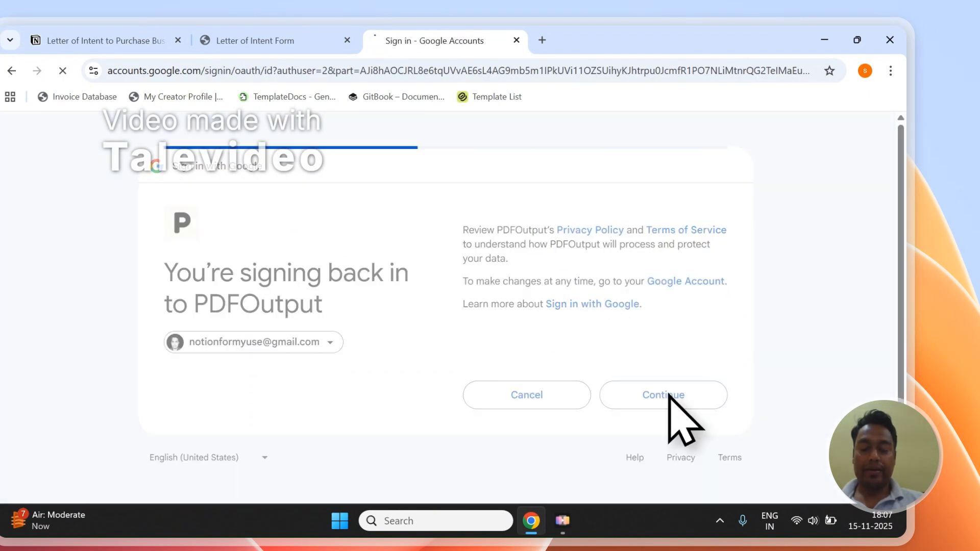
click(666, 490)
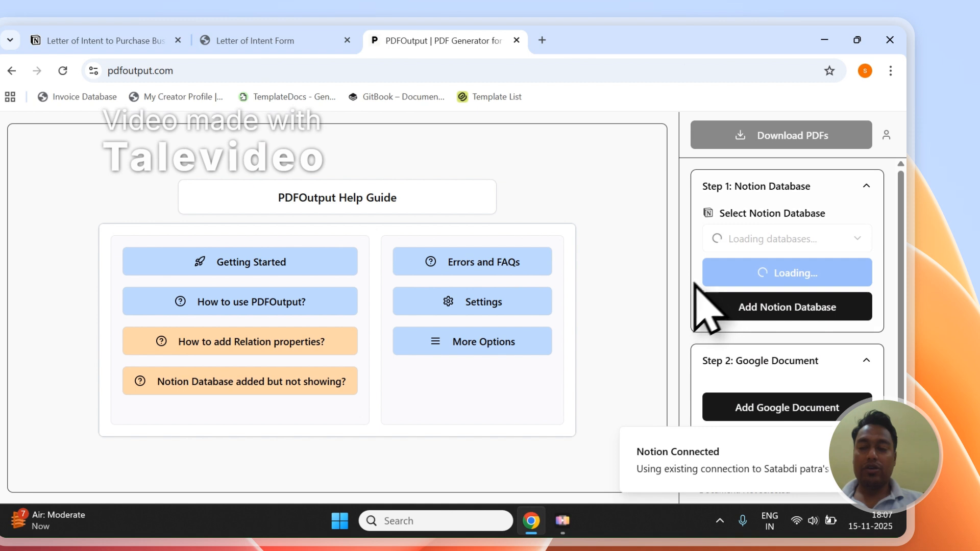
Collapse the three setup sections in PDFOutput and check the Letter of Intent Form database that needs connecting
click(805, 188)
click(773, 238)
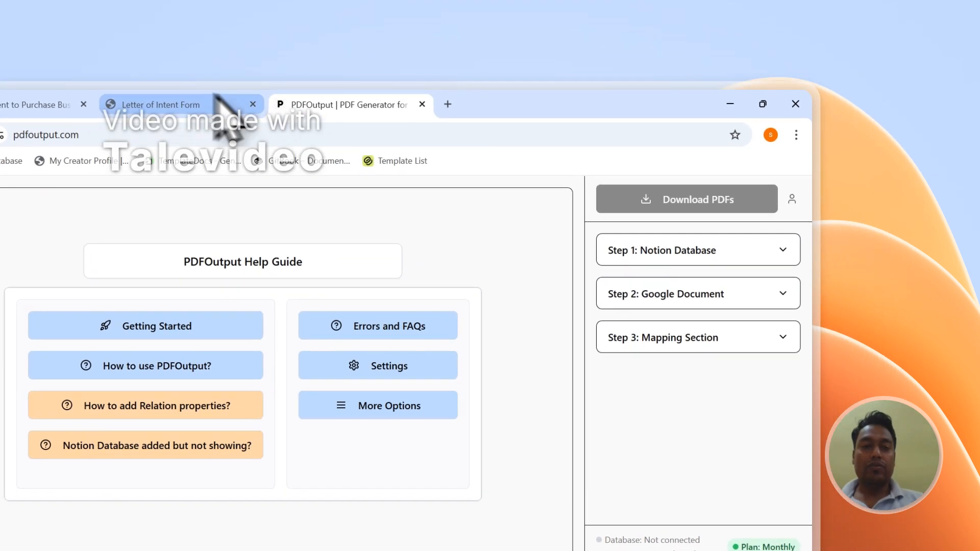
click(255, 40)
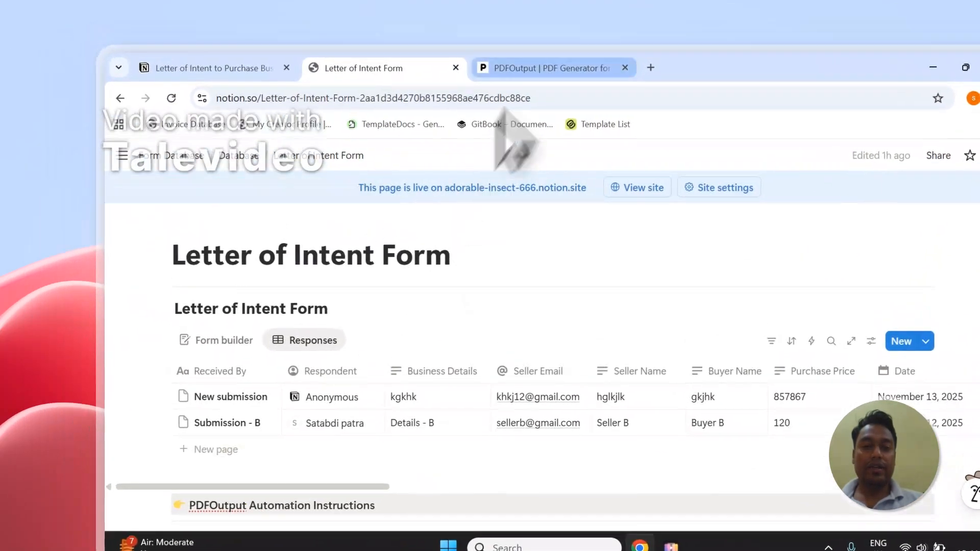
click(543, 68)
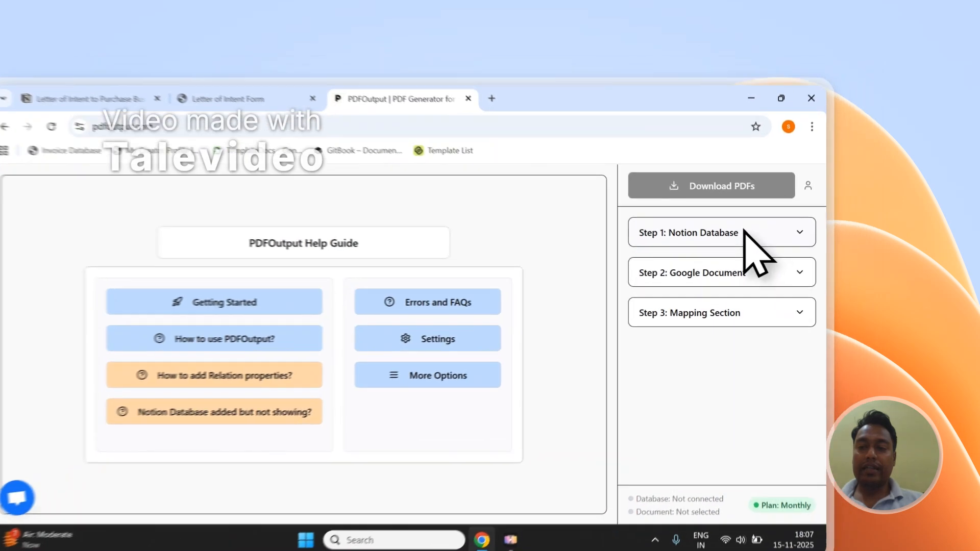
Start adding a Notion database in Step 1 and copy the page title "Letter of Intent Form" from Notion
click(800, 197)
click(740, 300)
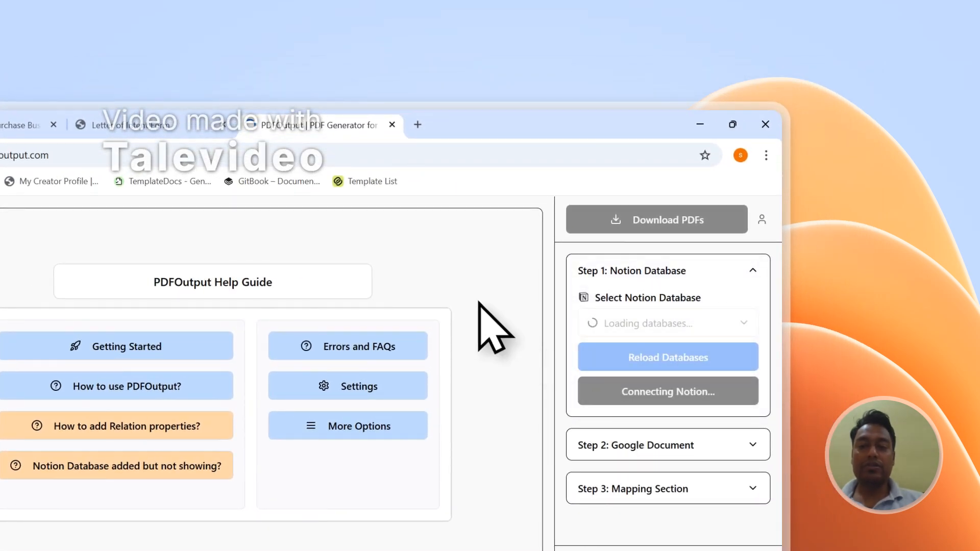
click(306, 126)
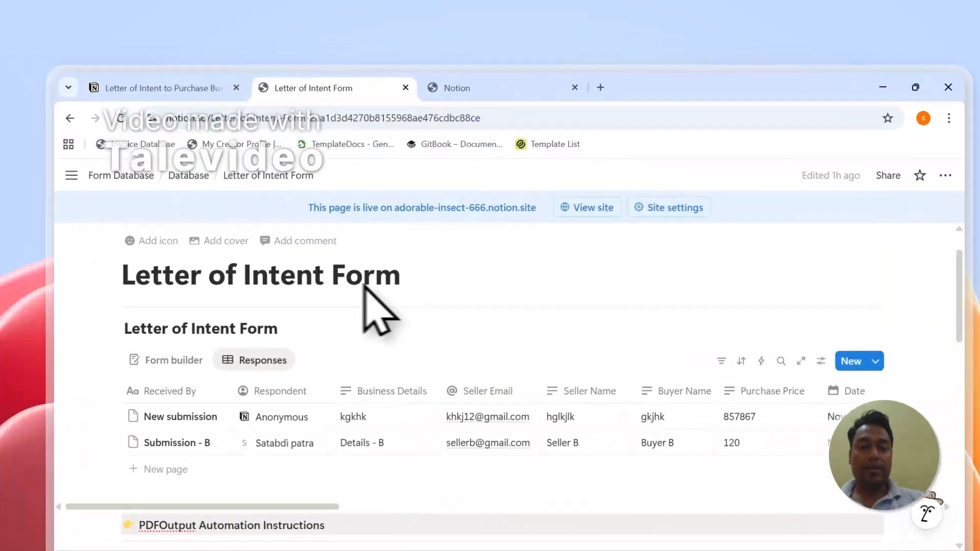
drag(382, 321, 420, 322)
drag(452, 290, 175, 291)
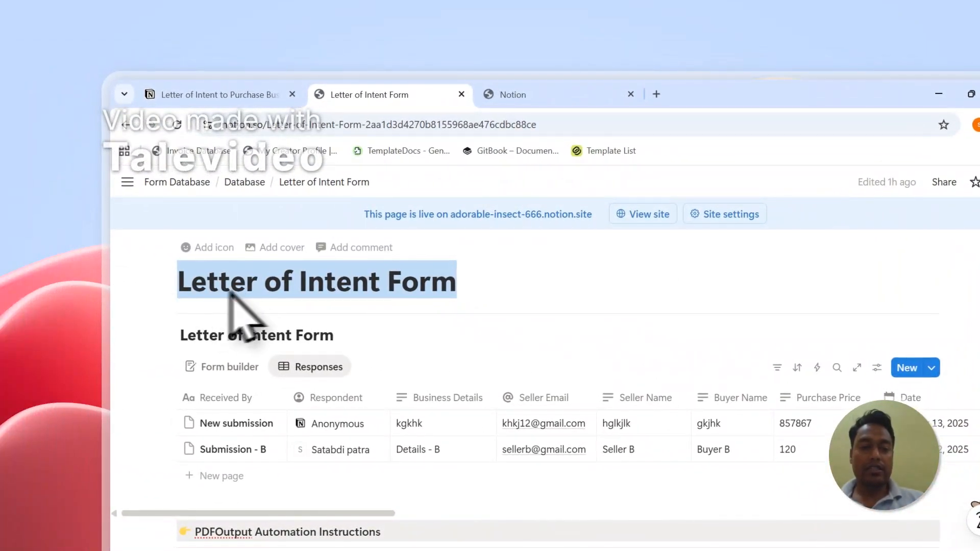
right_click(251, 292)
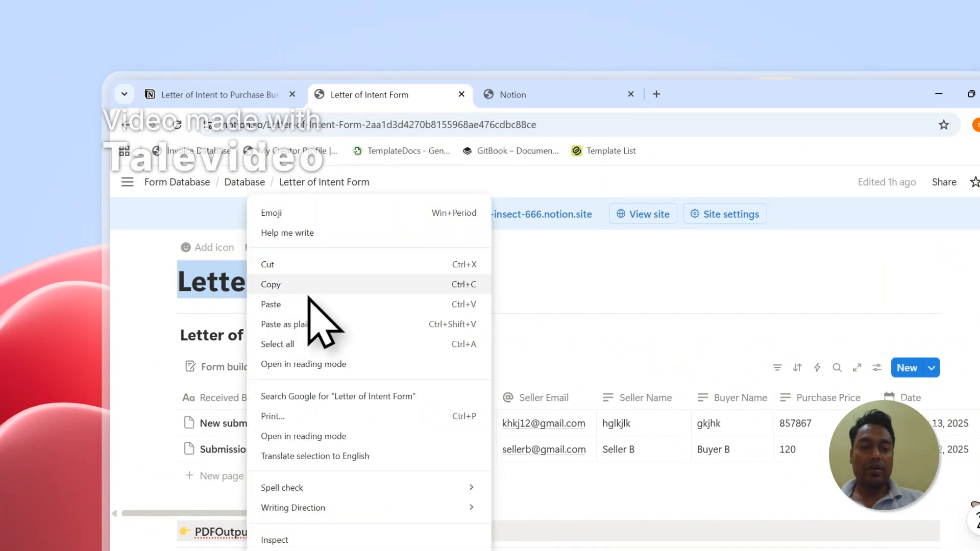
click(308, 297)
Return to the Notion connection request and proceed with selecting pages to share with PDFOutput
click(571, 94)
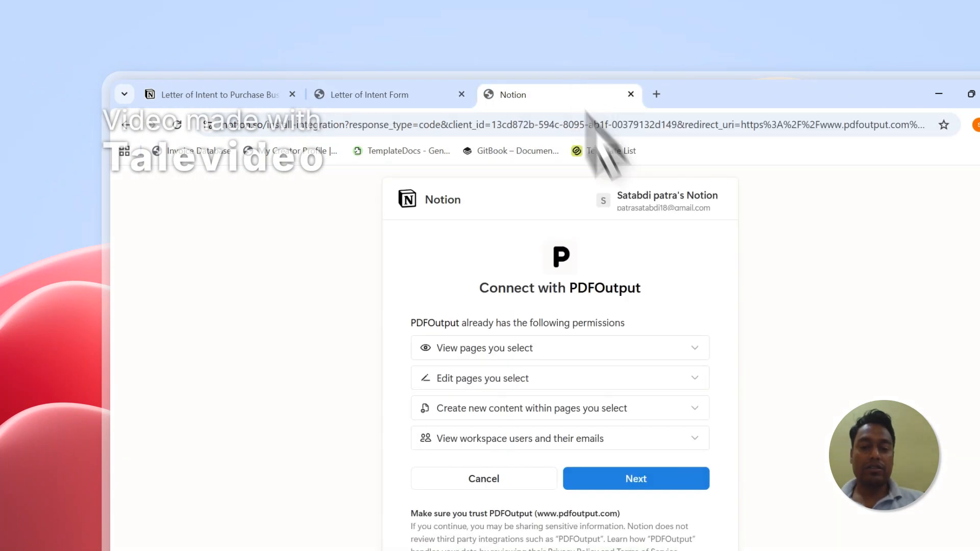
click(445, 251)
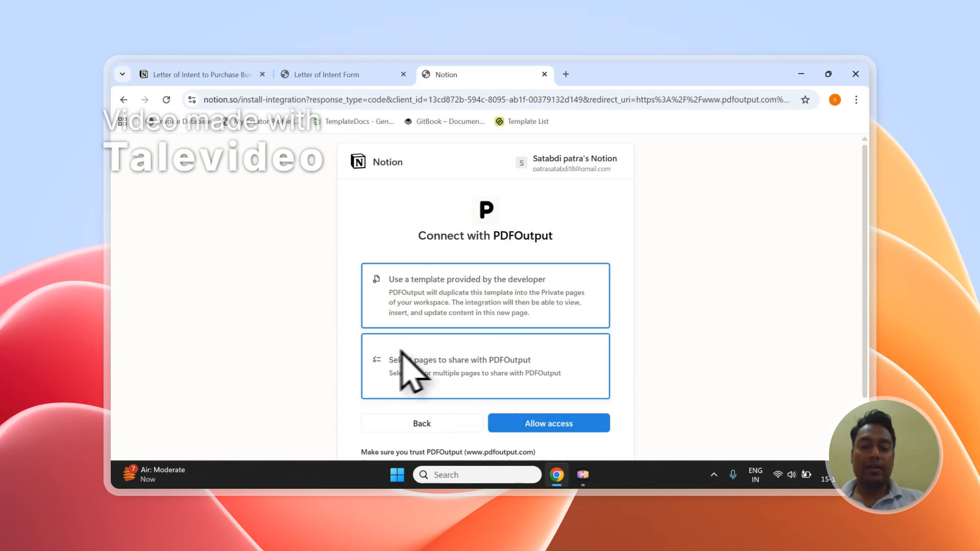
click(430, 351)
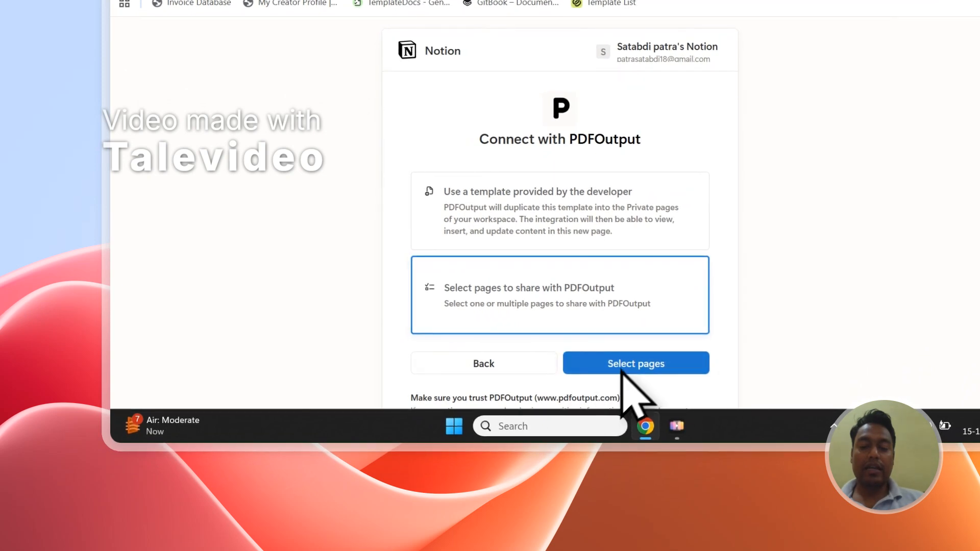
click(622, 371)
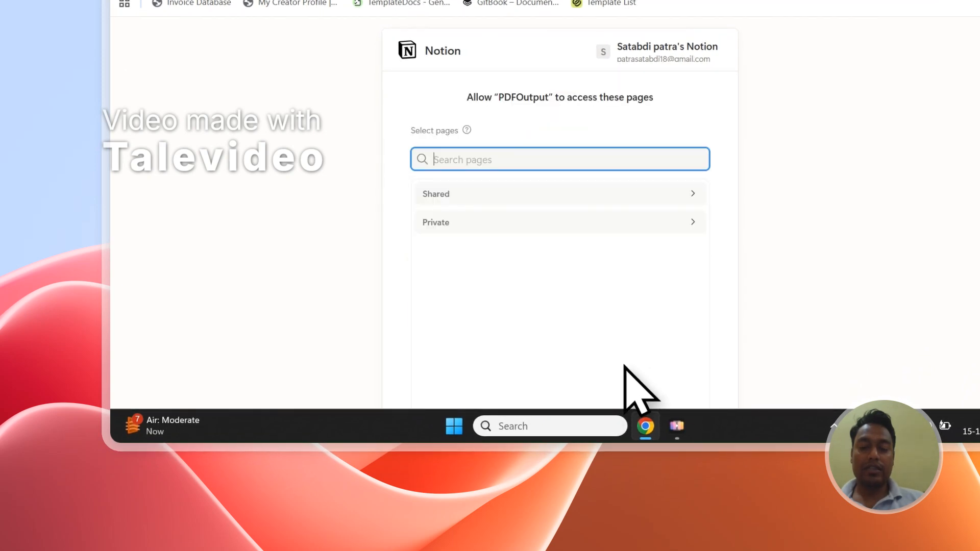
Search the pages for the copied "Letter of Intent Form" title and add the matching Form Database / Database page
right_click(437, 159)
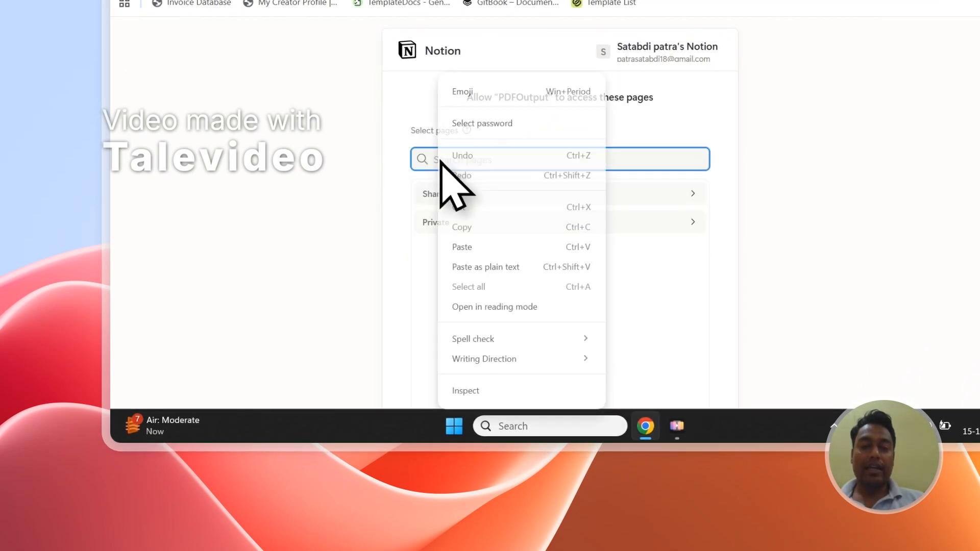
click(485, 249)
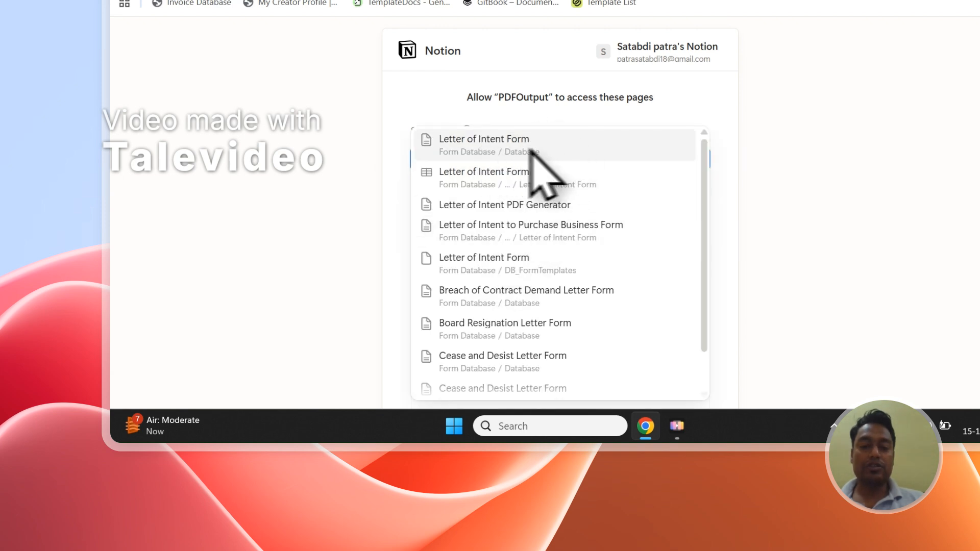
click(623, 147)
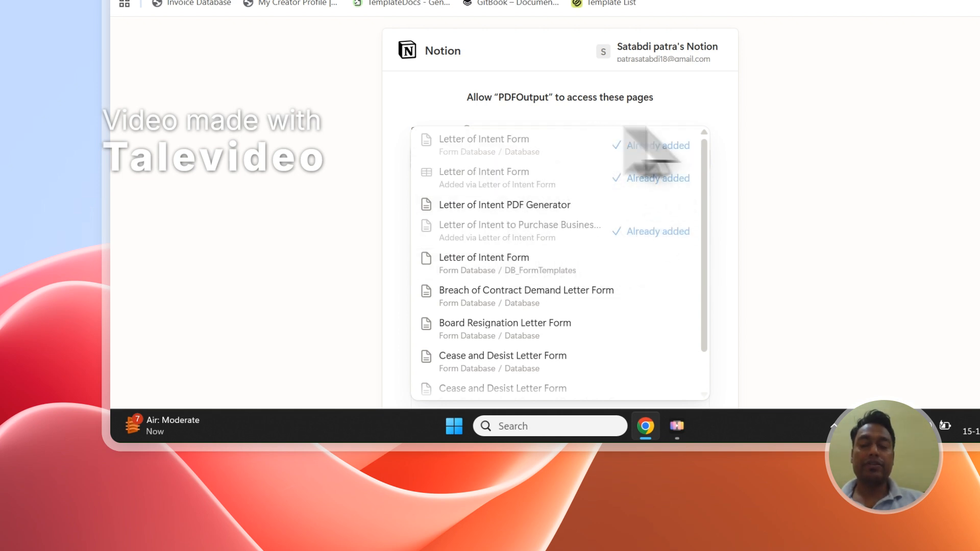
click(805, 122)
scroll(799, 130, down, 2)
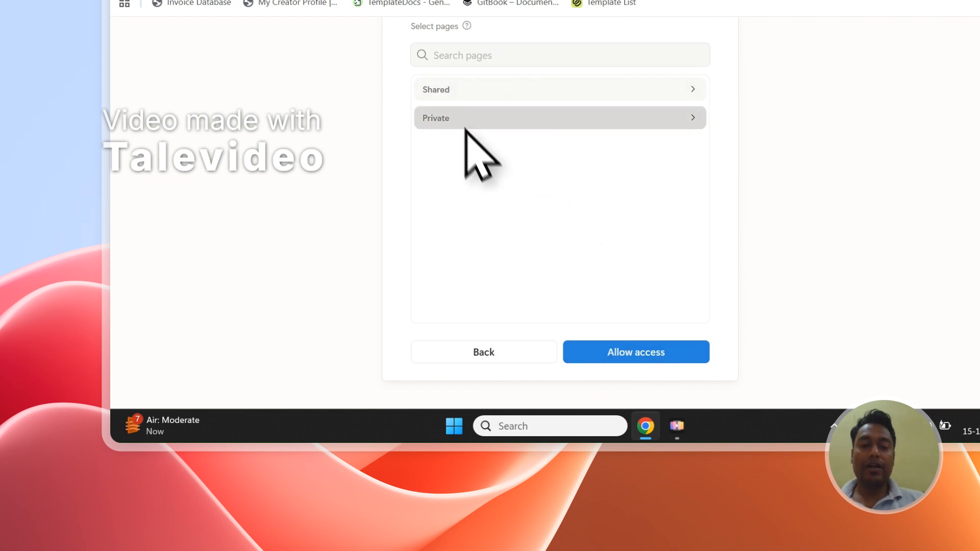
Compare the pages selected for PDFOutput access with the title of the Letter of Intent Form page in Notion
click(405, 83)
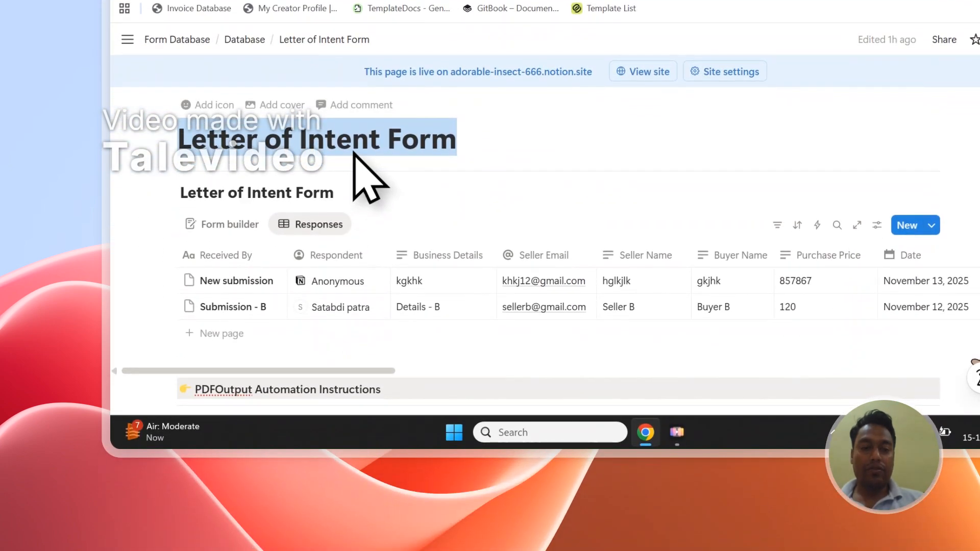
click(571, 89)
scroll(497, 372, up, 2)
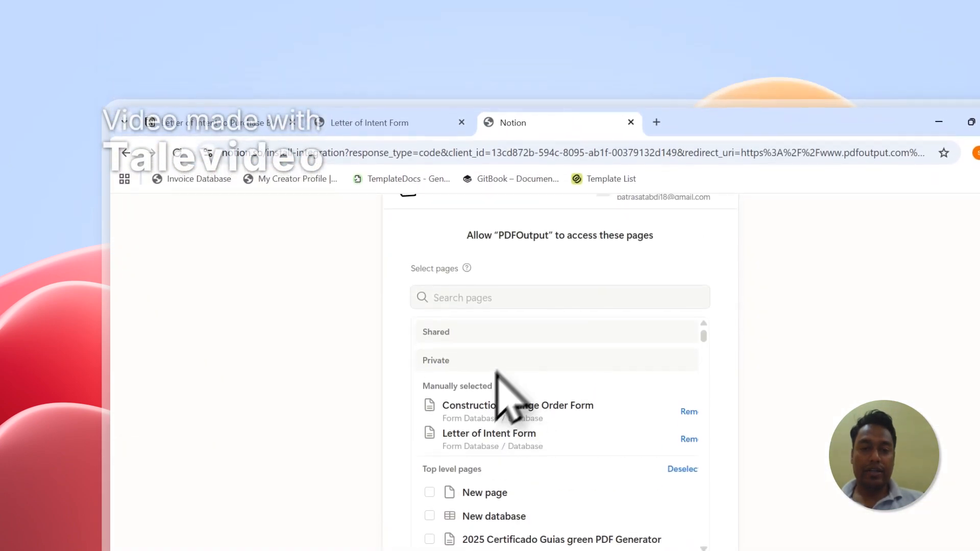
click(478, 339)
scroll(482, 388, down, 4)
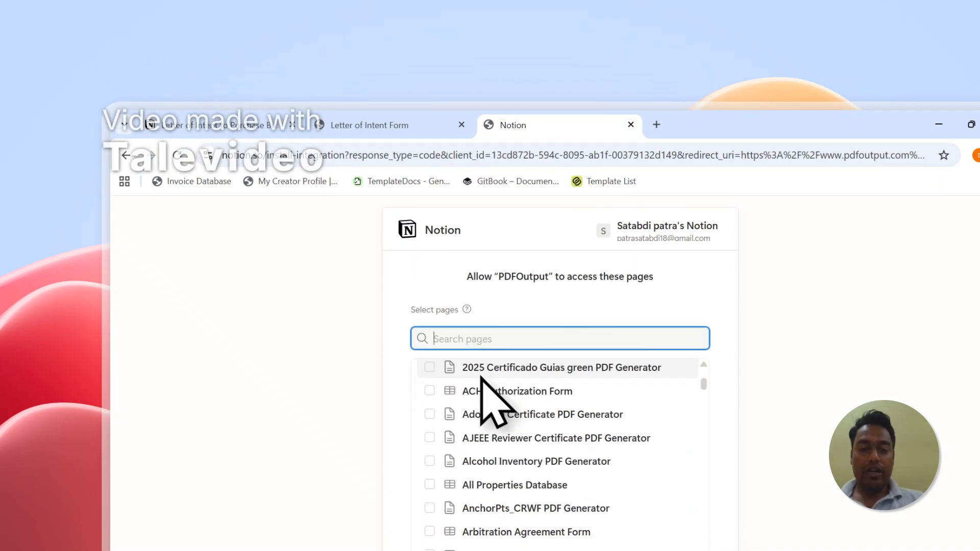
scroll(449, 424, up, 3)
scroll(395, 372, down, 5)
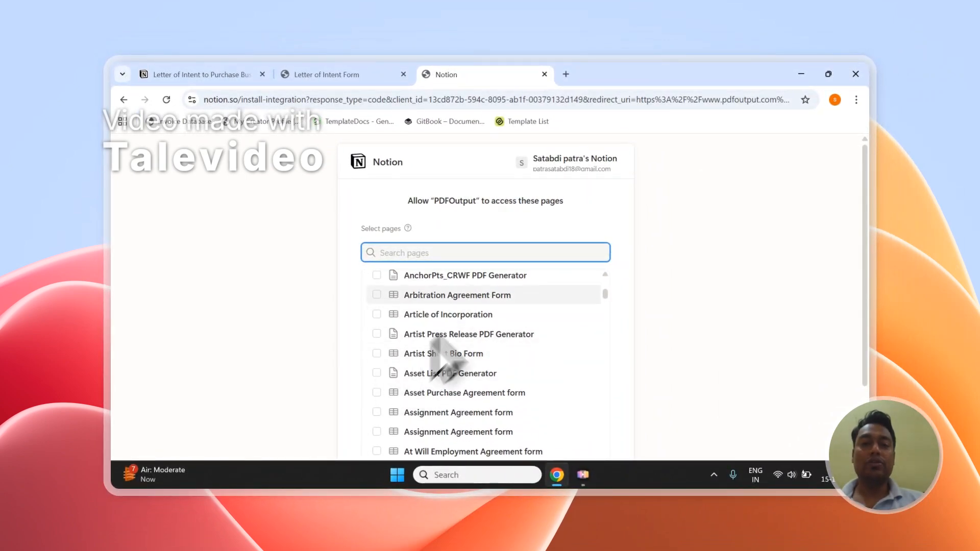
scroll(474, 302, up, 7)
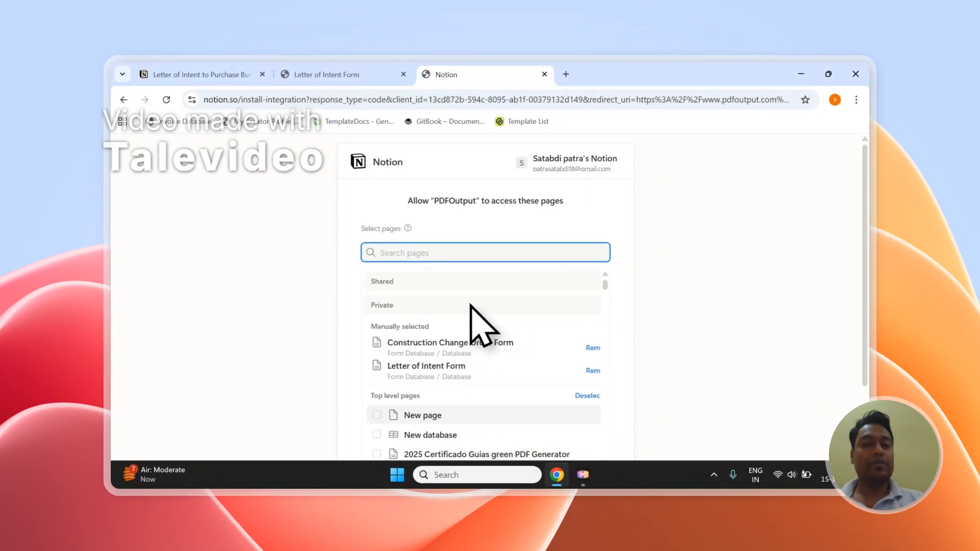
click(357, 74)
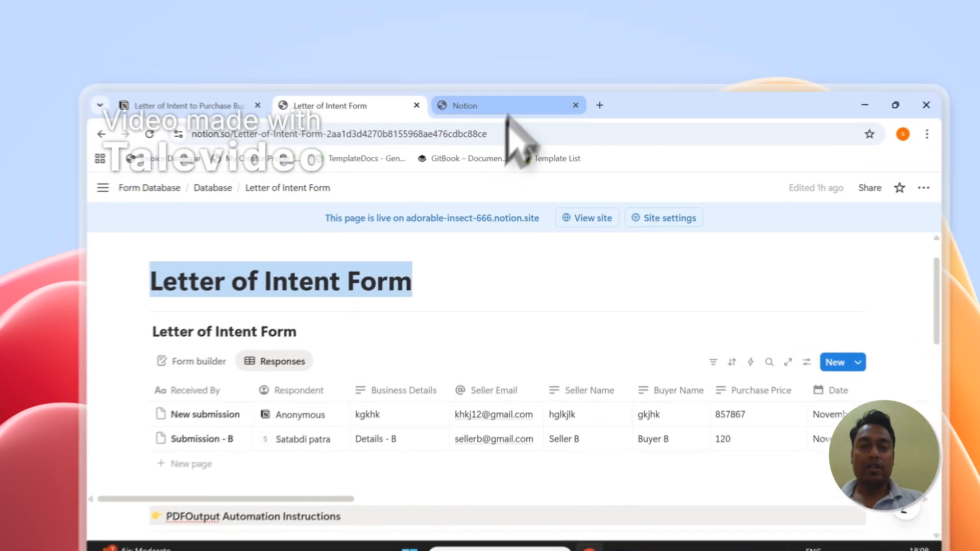
click(495, 75)
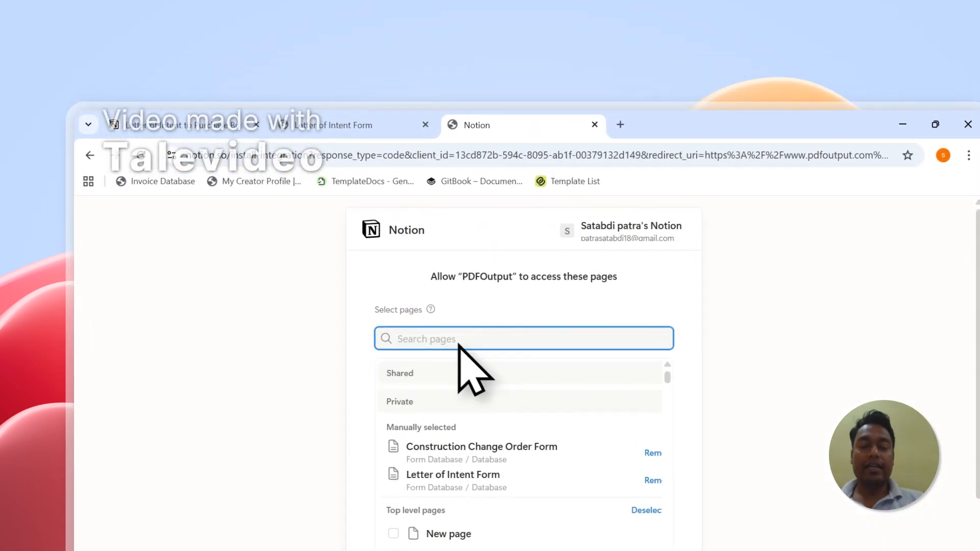
click(363, 123)
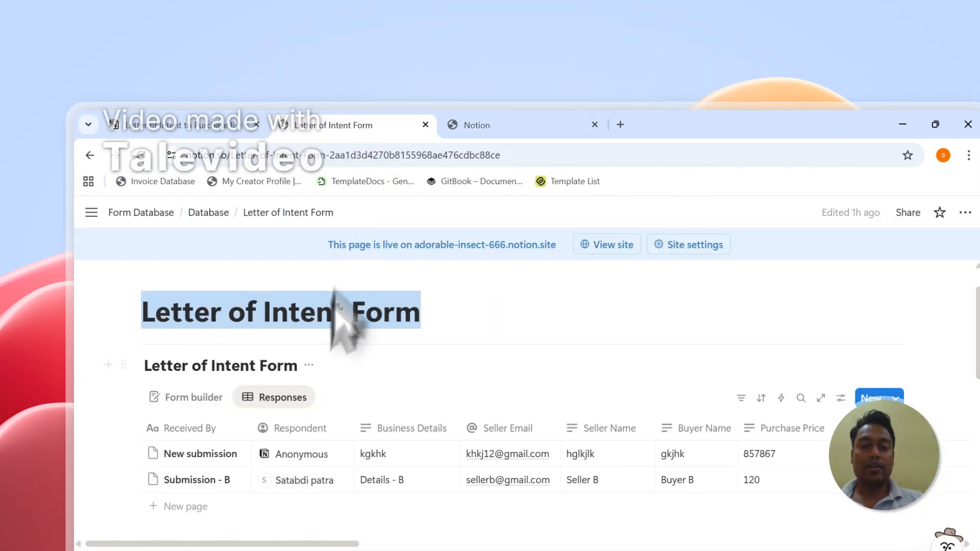
Return to the Notion connection request, review the manually selected pages, and allow PDFOutput to access them
click(474, 124)
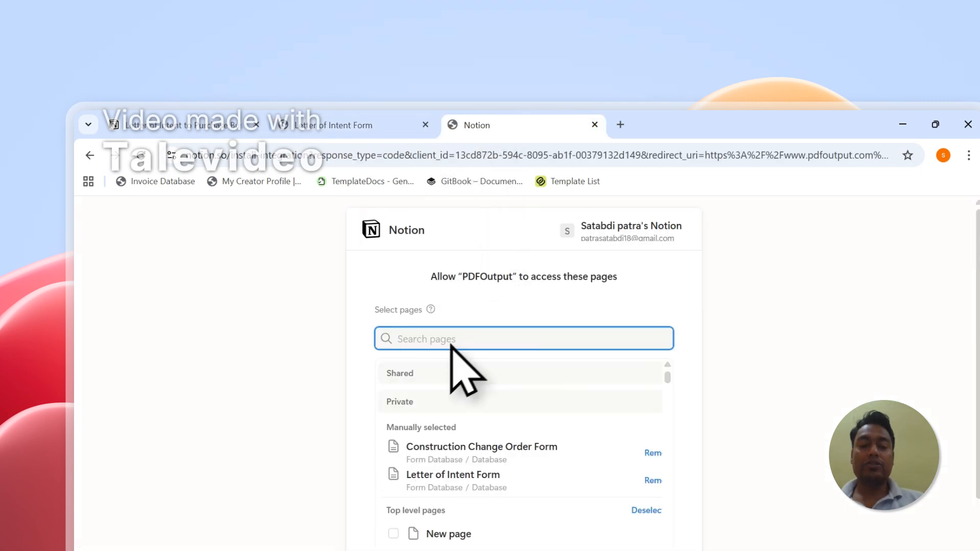
scroll(444, 352, down, 2)
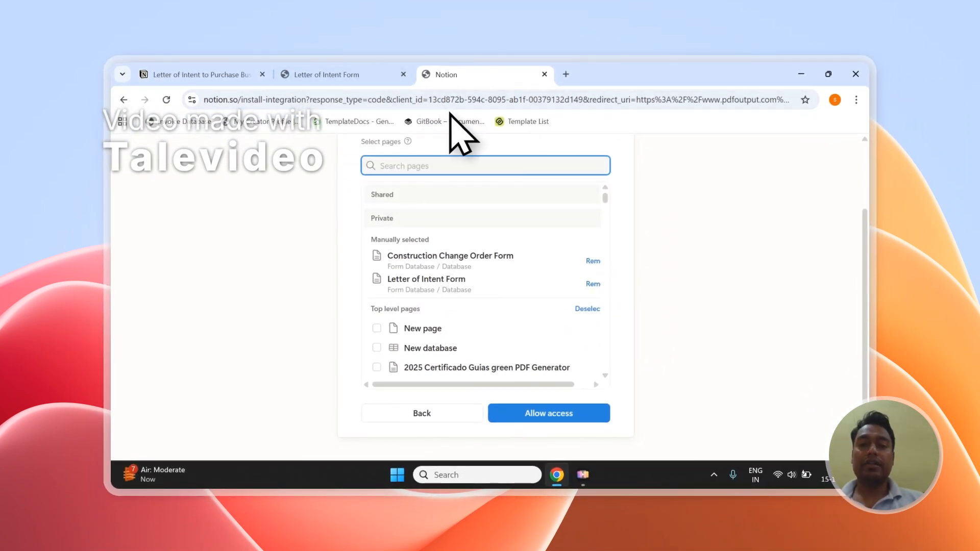
scroll(439, 204, up, 2)
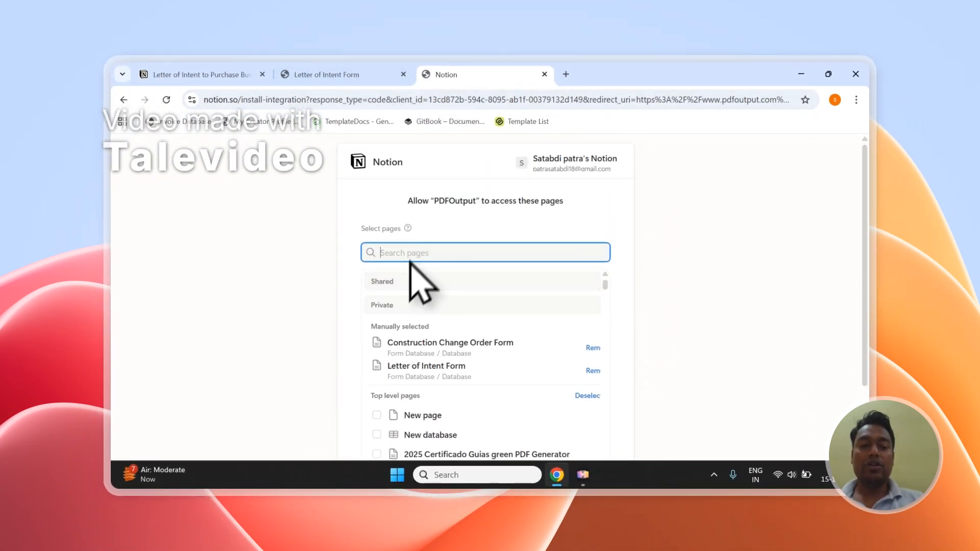
click(372, 74)
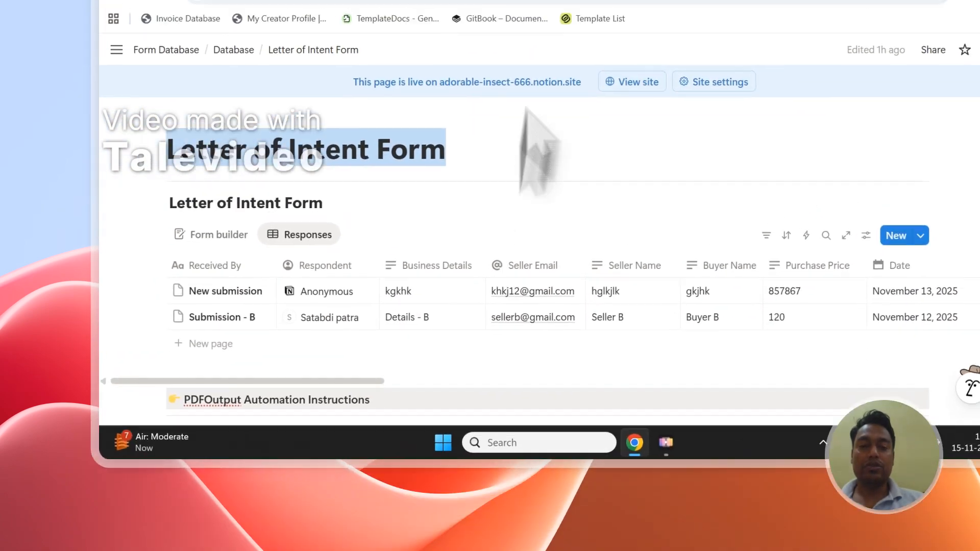
click(561, 118)
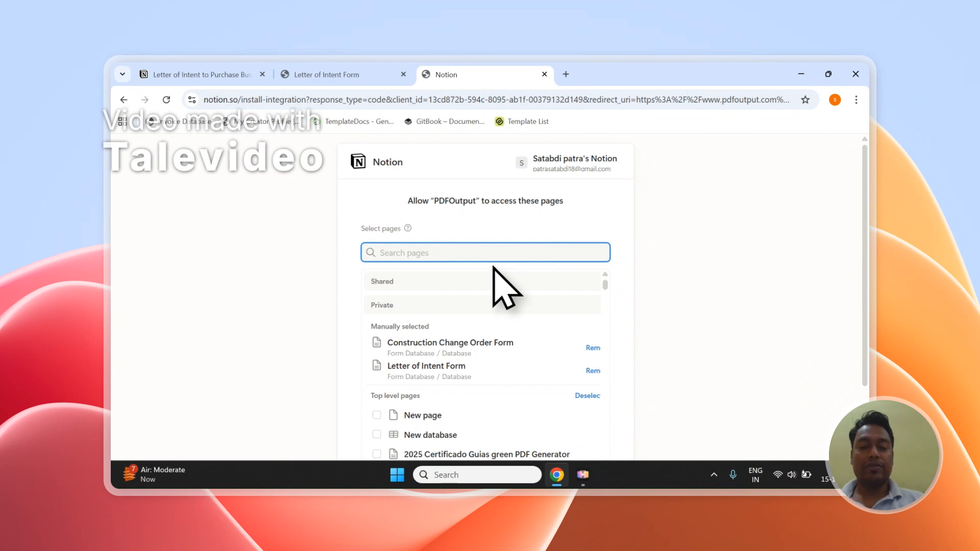
scroll(497, 275, down, 2)
scroll(525, 295, up, 1)
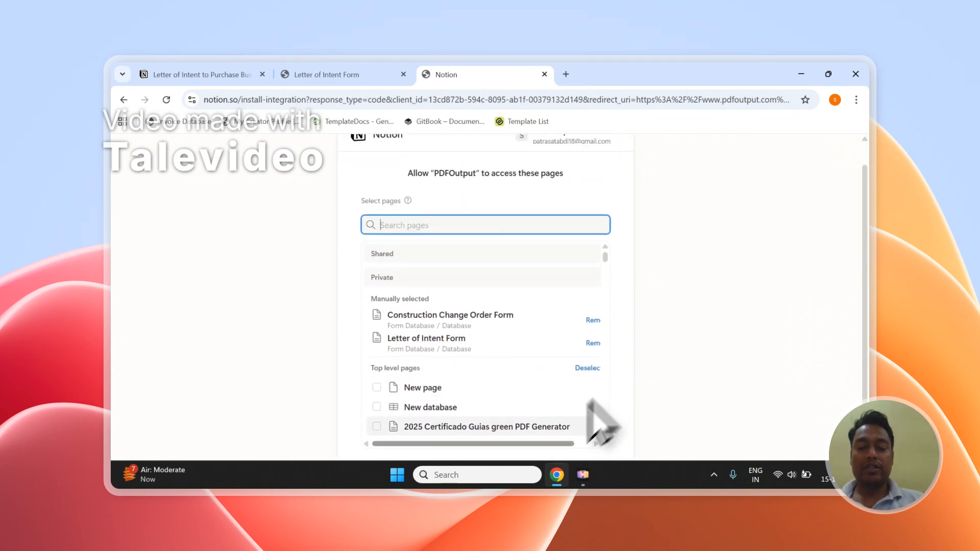
scroll(602, 408, down, 5)
scroll(848, 295, down, 3)
click(549, 416)
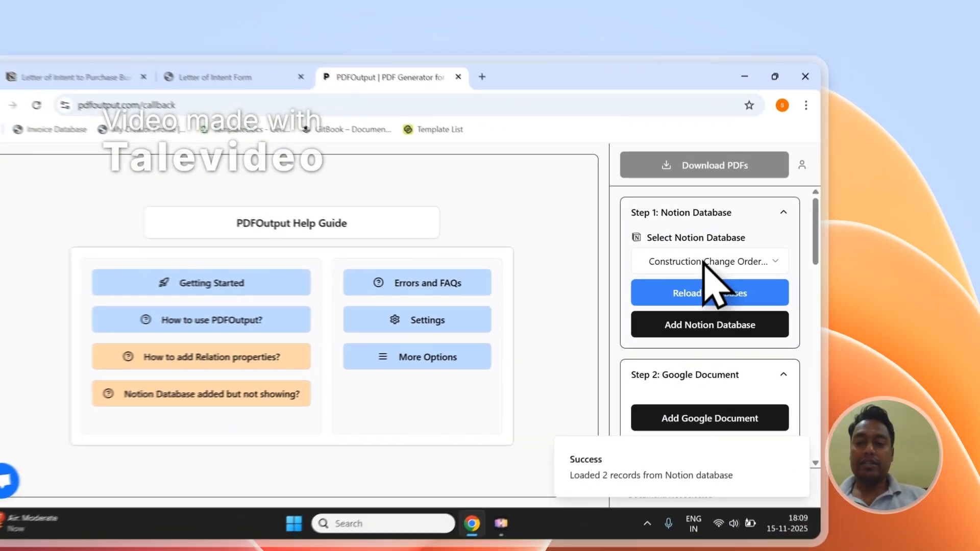
Reload PDFOutput to refresh the available databases and select Letter of Intent Form as the Notion database in Step 1
click(764, 240)
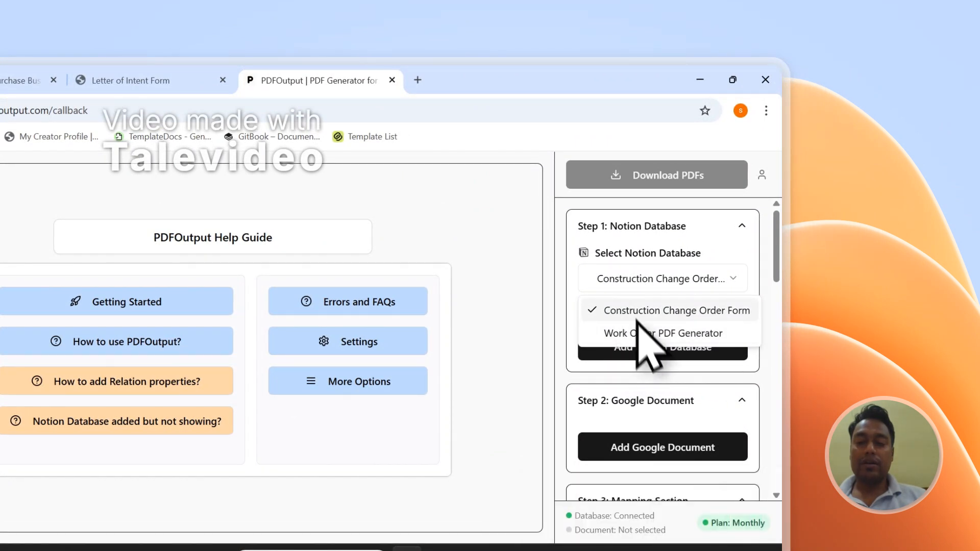
click(627, 278)
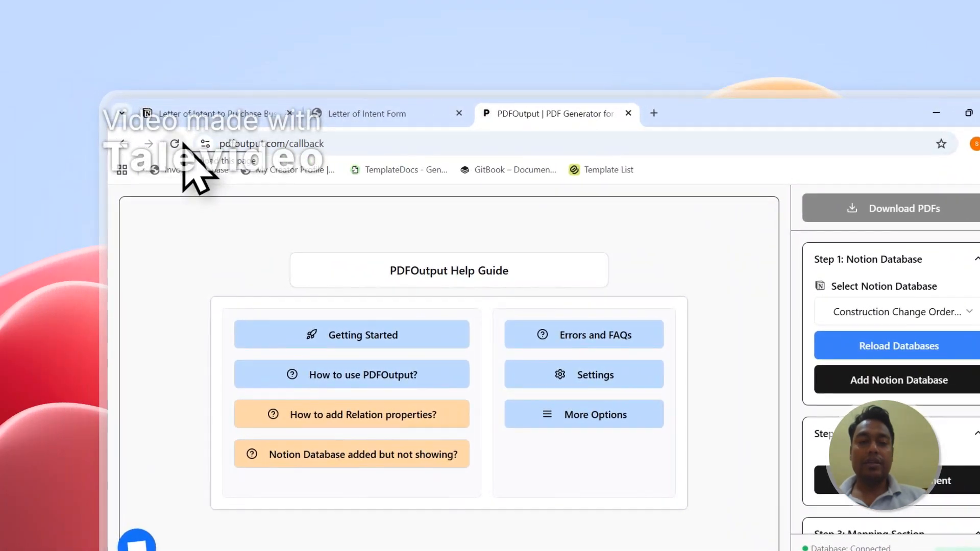
click(183, 144)
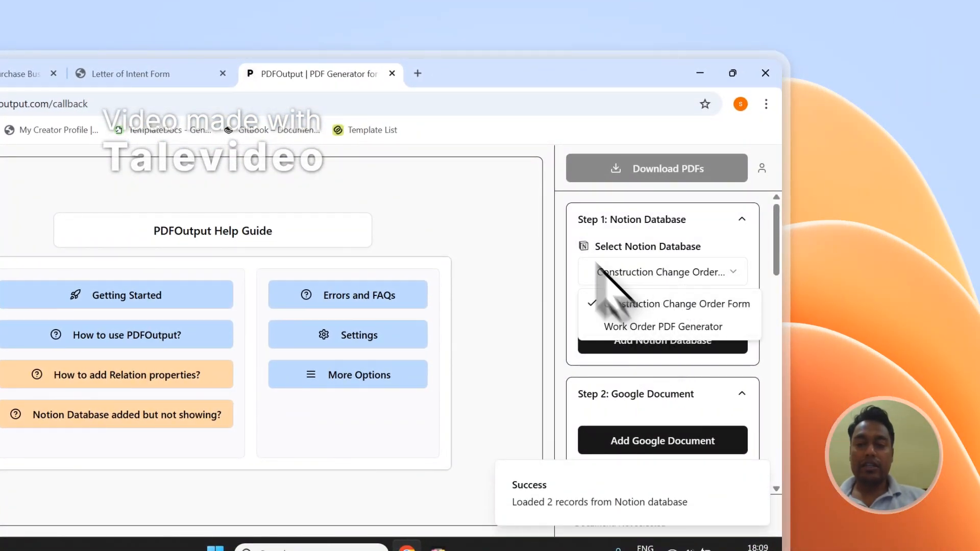
click(572, 254)
click(188, 161)
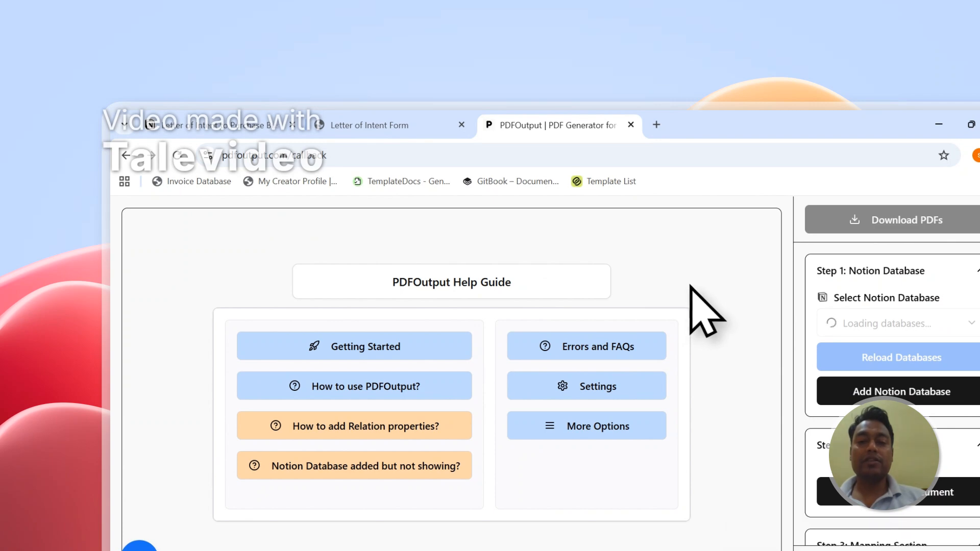
click(845, 324)
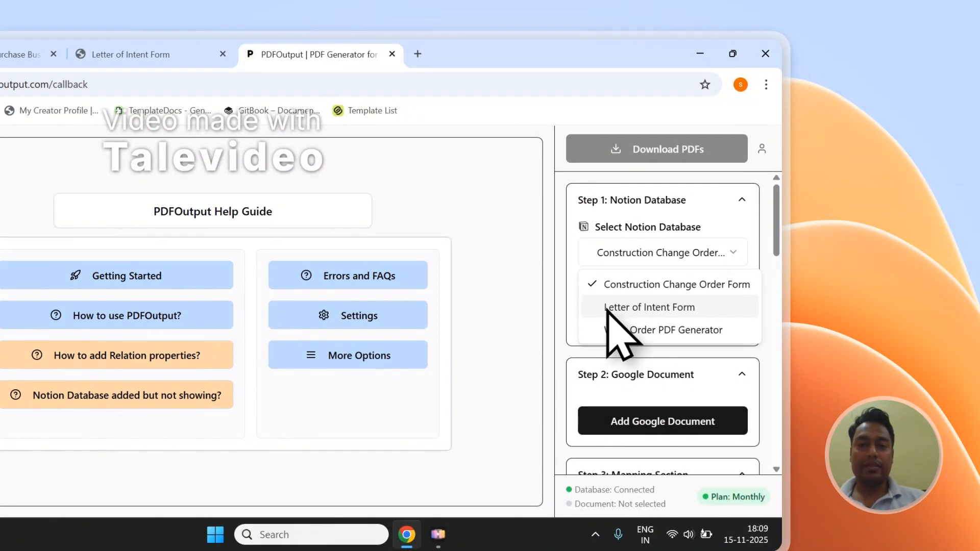
click(606, 309)
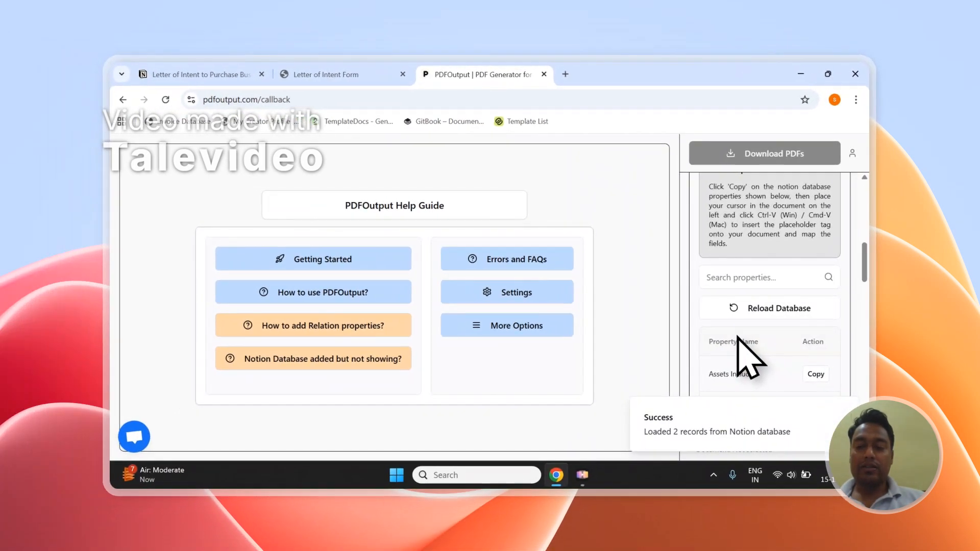
Review the Letter of Intent Form properties available for copying in the Mapping Section
scroll(630, 359, down, 1)
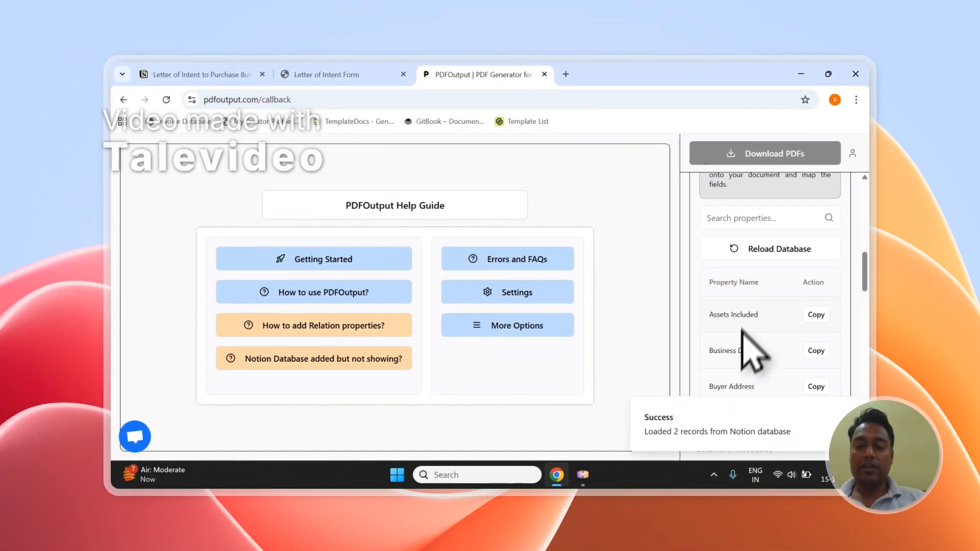
scroll(754, 352, down, 2)
scroll(749, 223, down, 15)
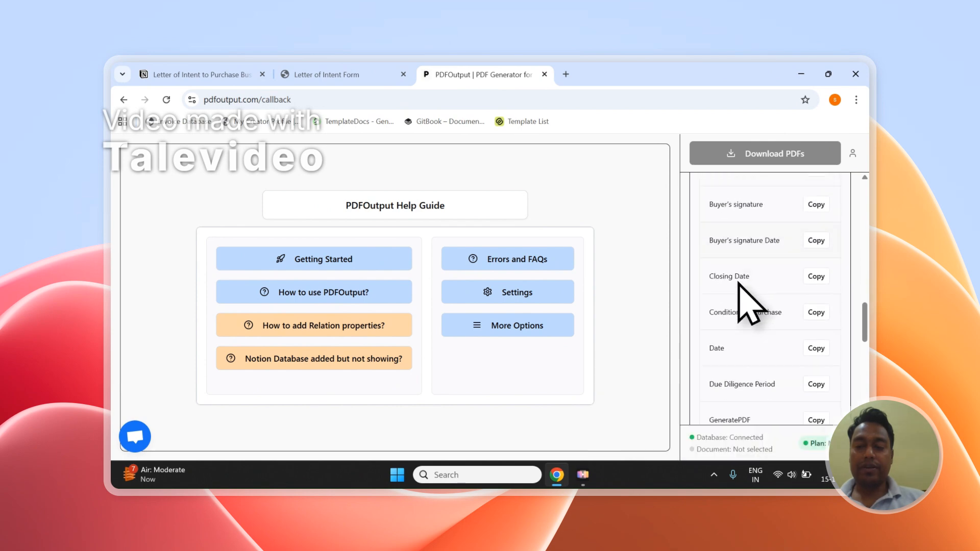
scroll(739, 284, down, 1)
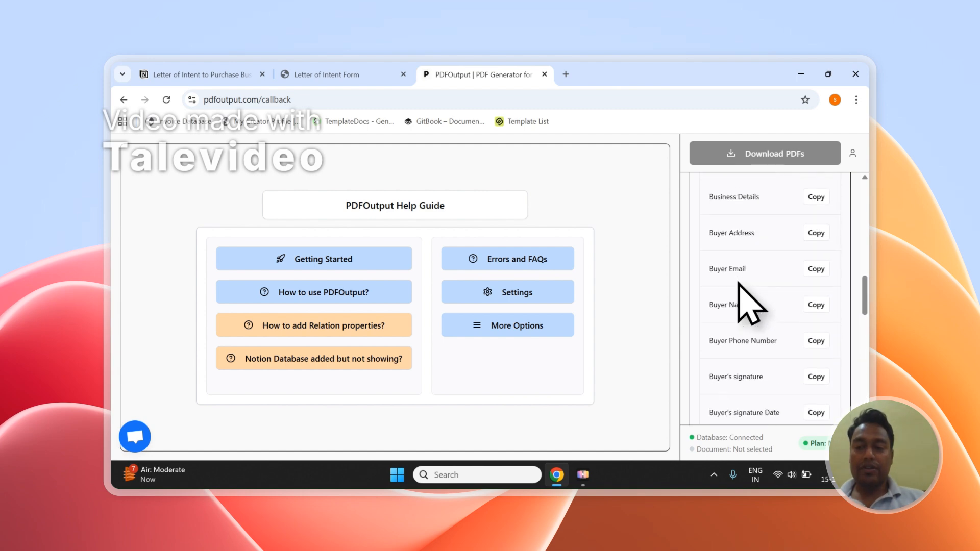
scroll(738, 284, up, 6)
scroll(746, 306, up, 1)
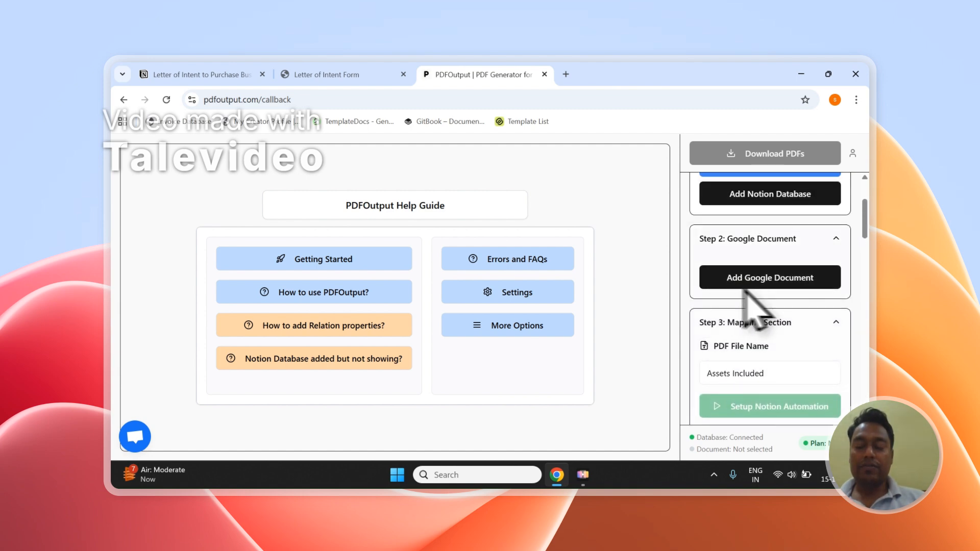
click(794, 283)
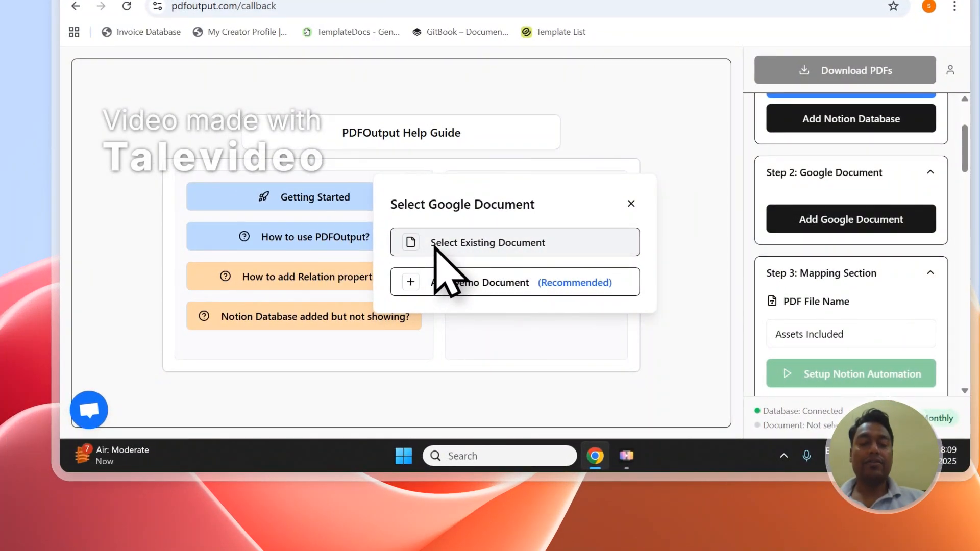
click(435, 247)
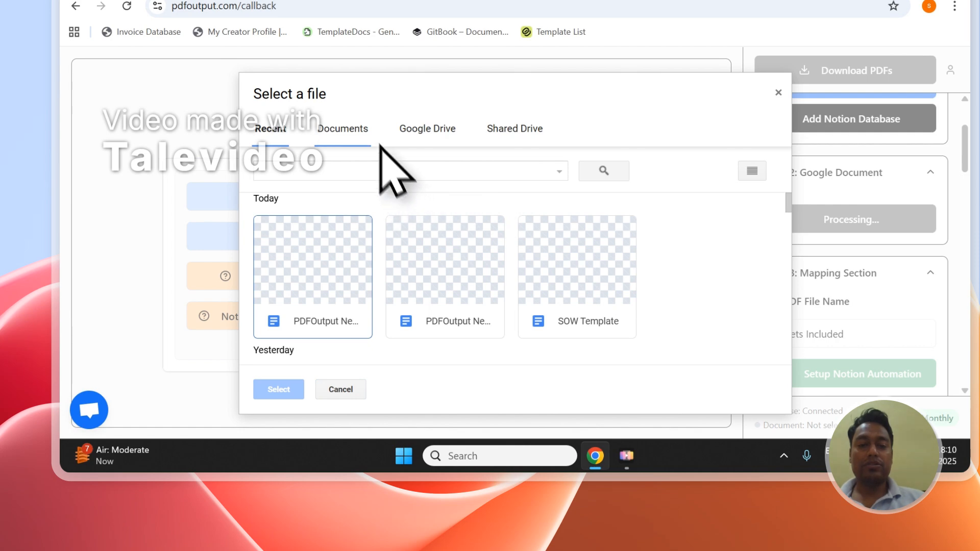
click(360, 131)
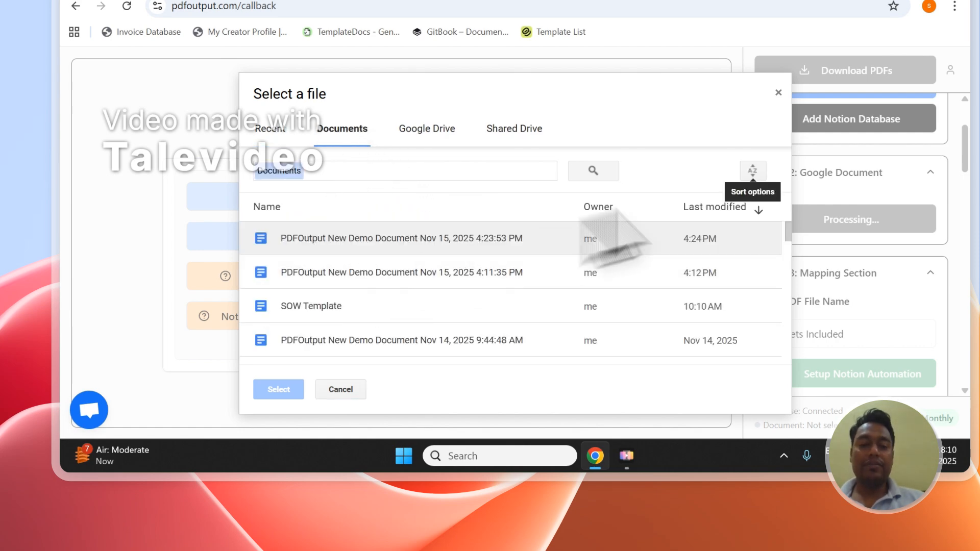
click(779, 93)
Add a demo Google document in Step 2 and delete its introductory text above the Placeholders heading
click(775, 221)
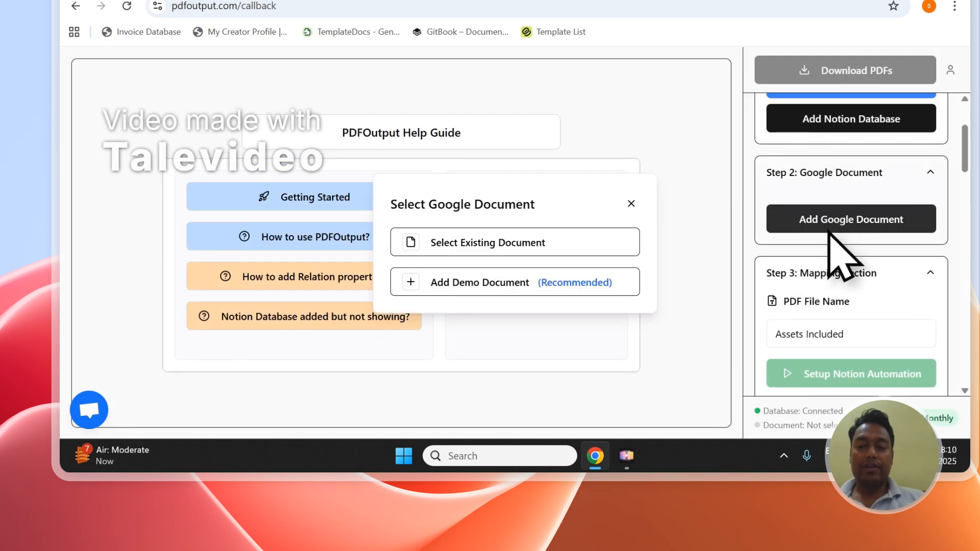
click(438, 289)
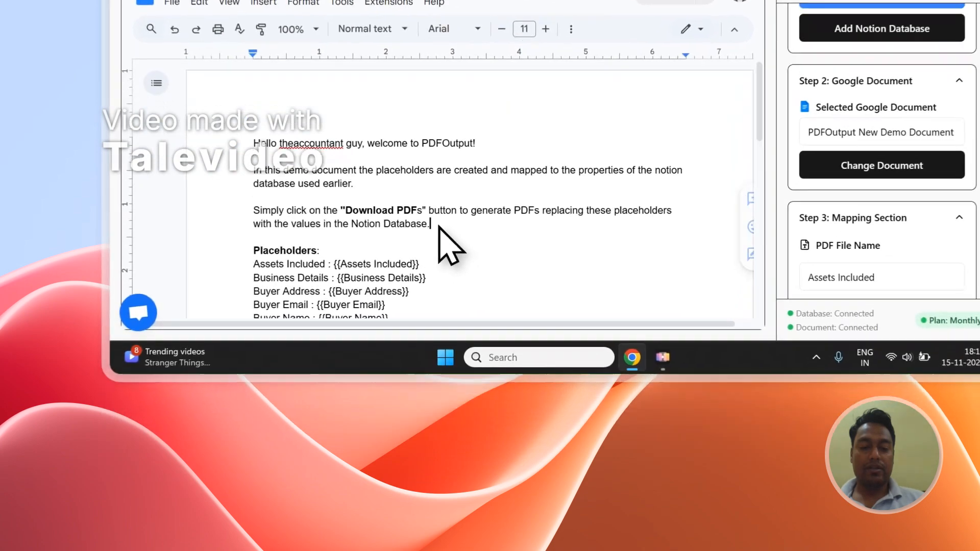
drag(384, 361, 232, 289)
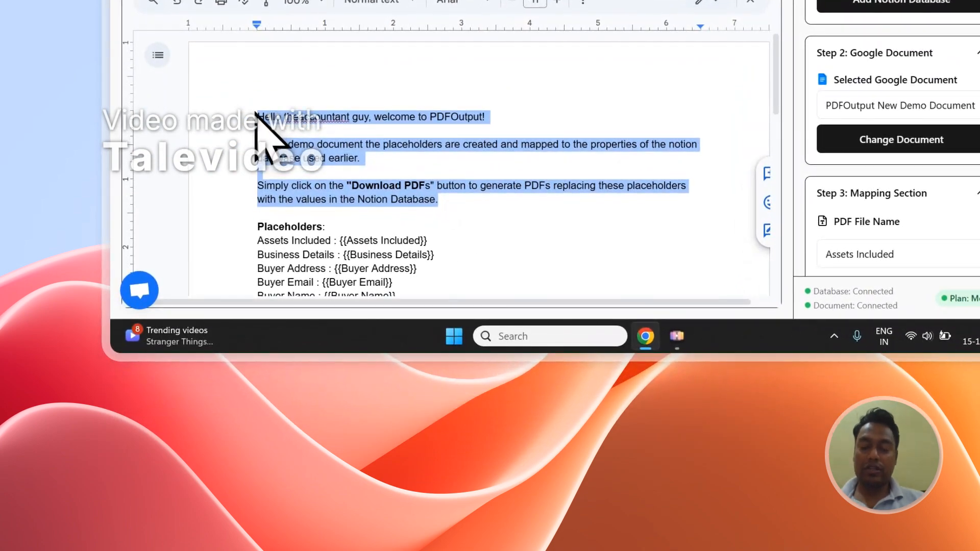
key(Delete)
key(Delete)
key(Delete)
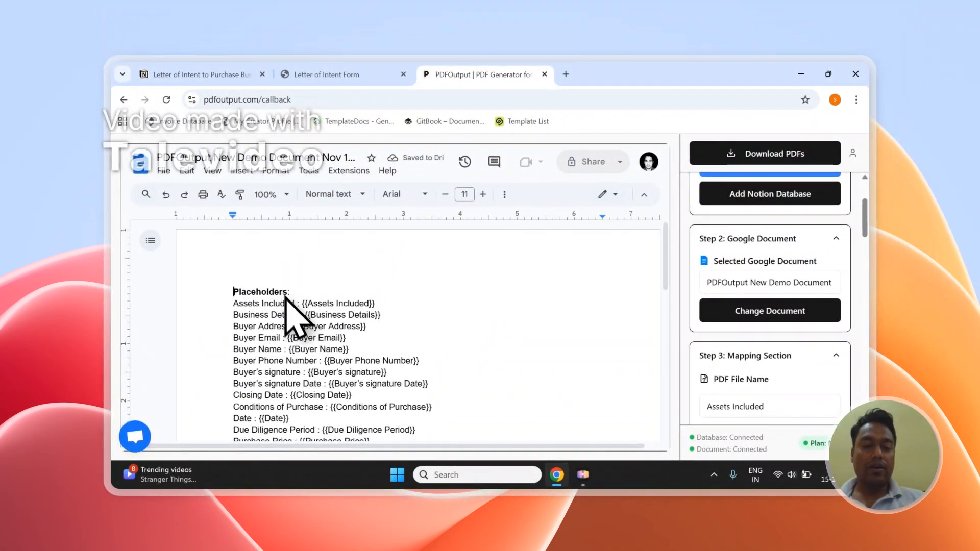
Compare the Assets Included placeholder in the demo document with the Assets Included column of the form responses in Notion
scroll(329, 376, down, 5)
scroll(324, 365, up, 5)
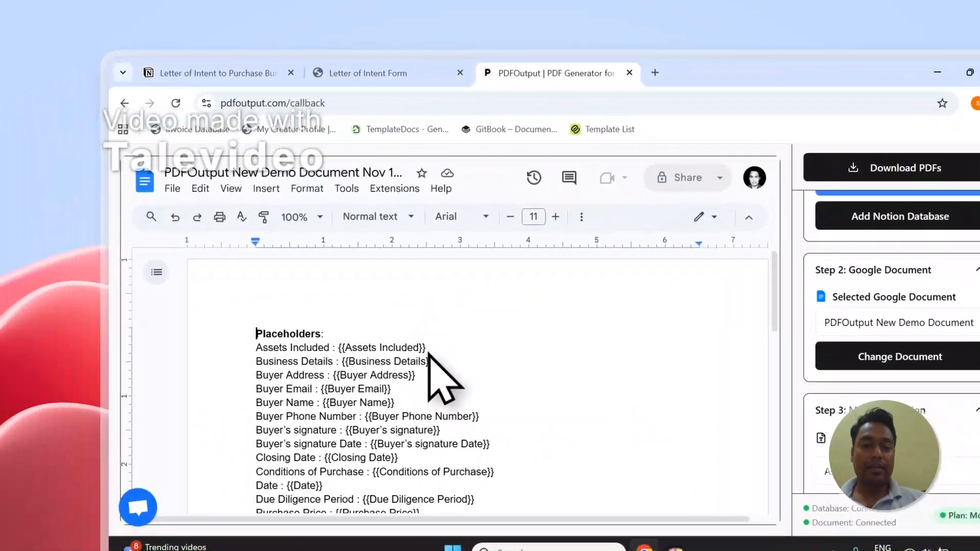
drag(428, 352, 407, 349)
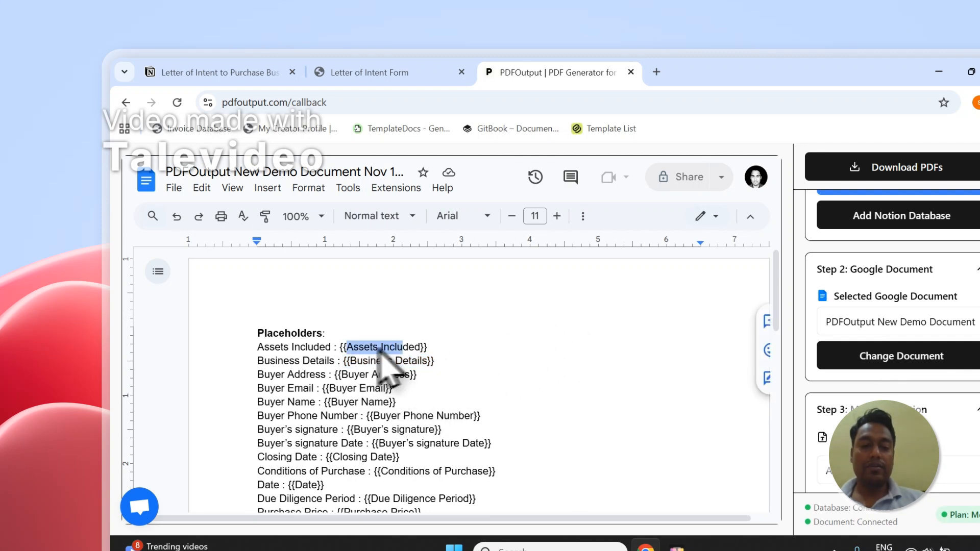
click(429, 72)
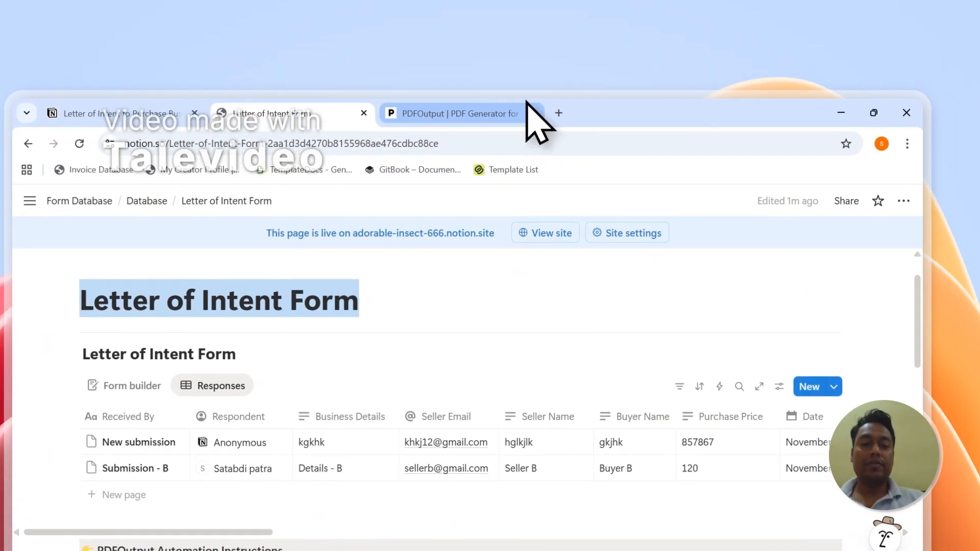
click(609, 69)
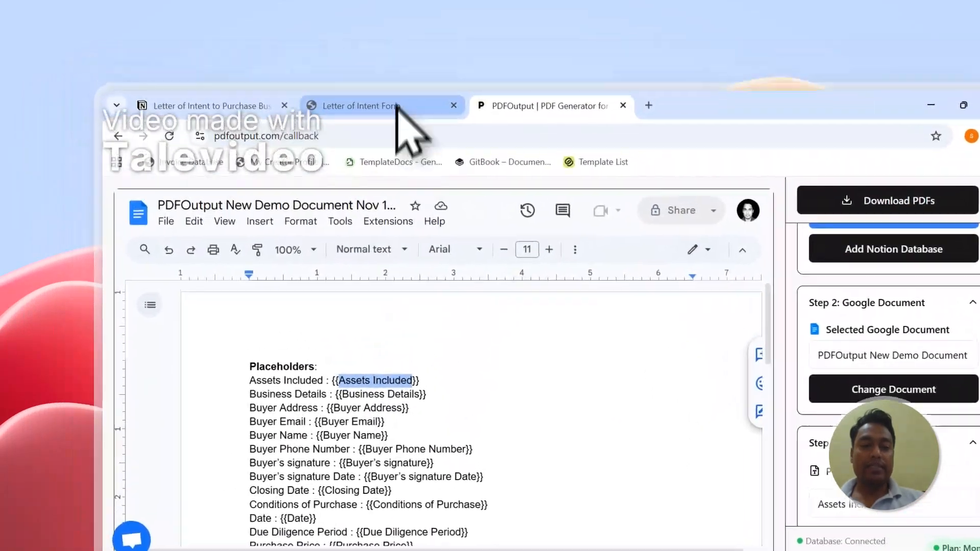
click(378, 67)
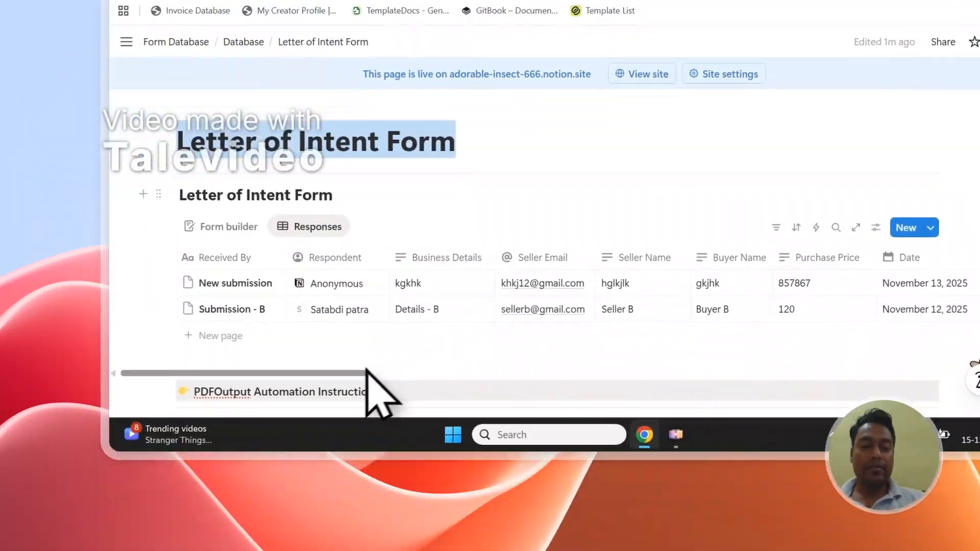
drag(366, 371, 512, 386)
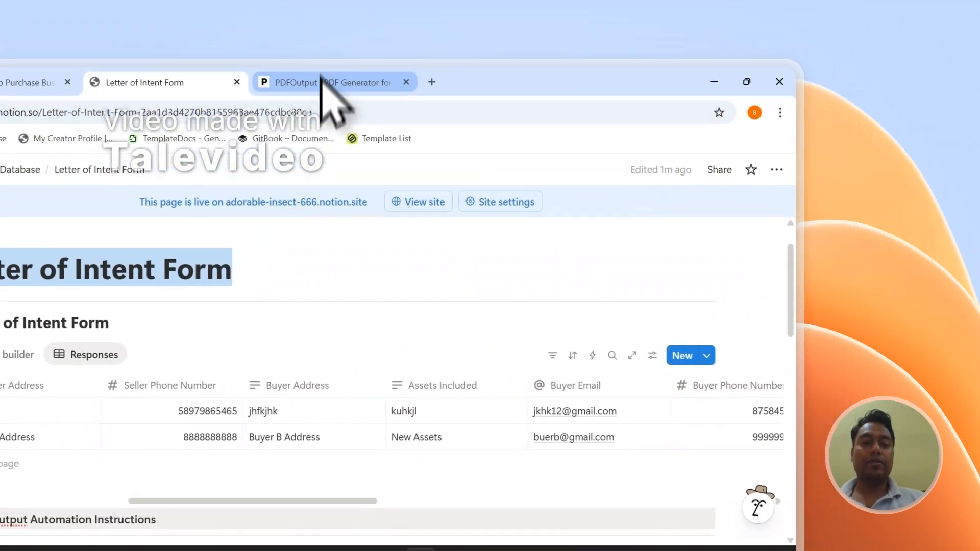
click(320, 82)
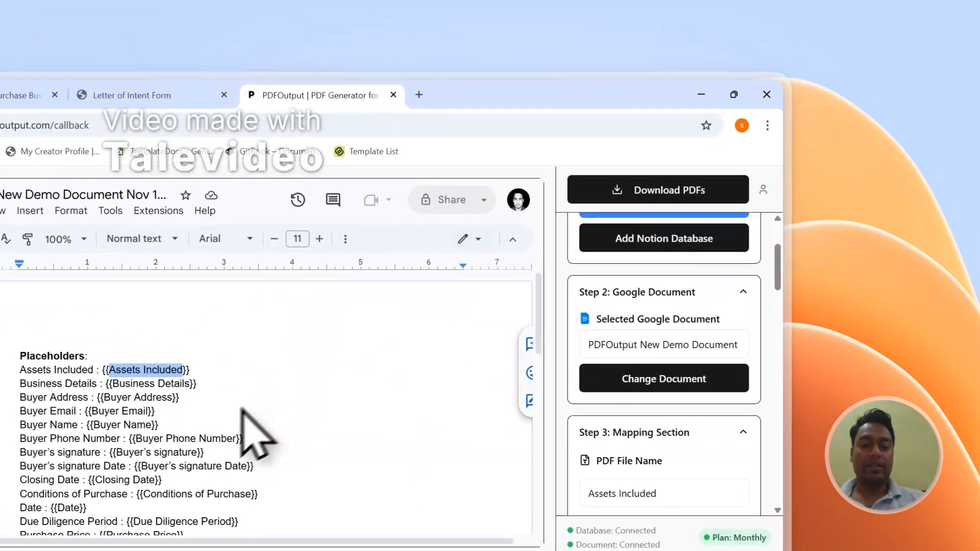
Copy the Buyer Phone Number property's placeholder and paste it on a new line below Seller's Signature Date in the document
scroll(133, 442, down, 4)
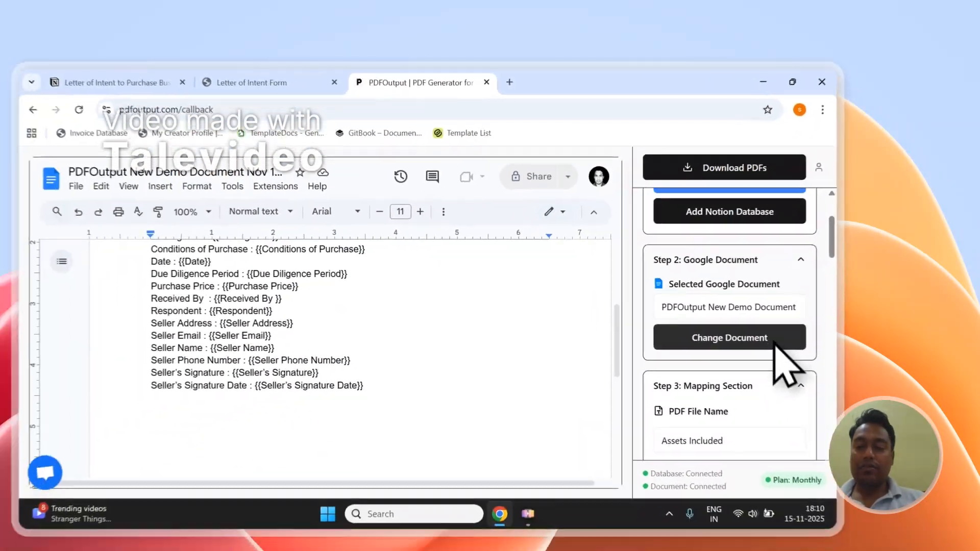
scroll(687, 444, down, 5)
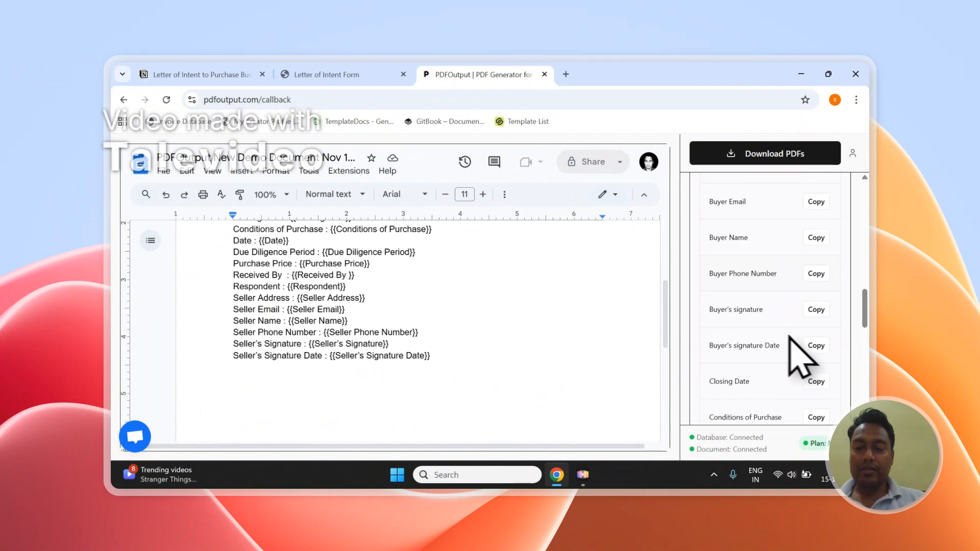
click(816, 274)
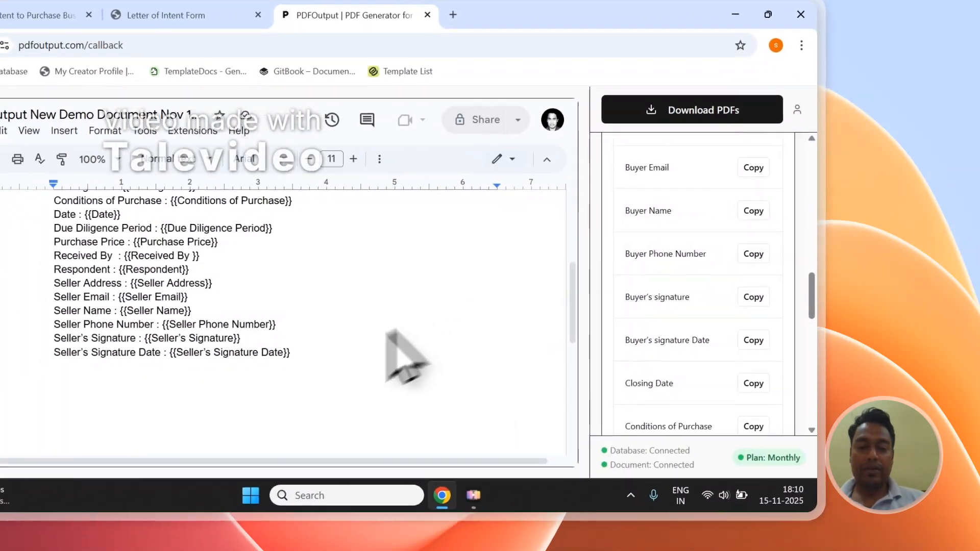
click(288, 380)
key(Return)
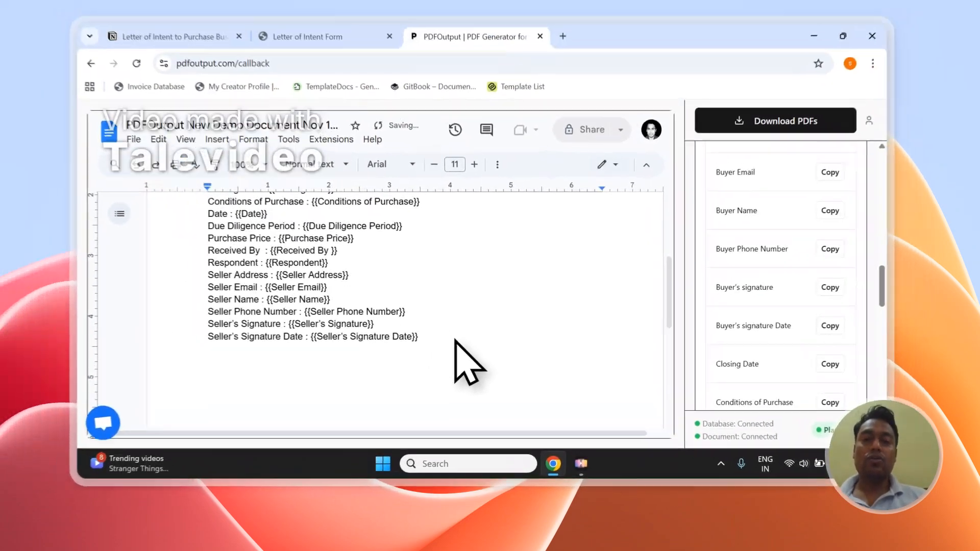
key(ctrl+v)
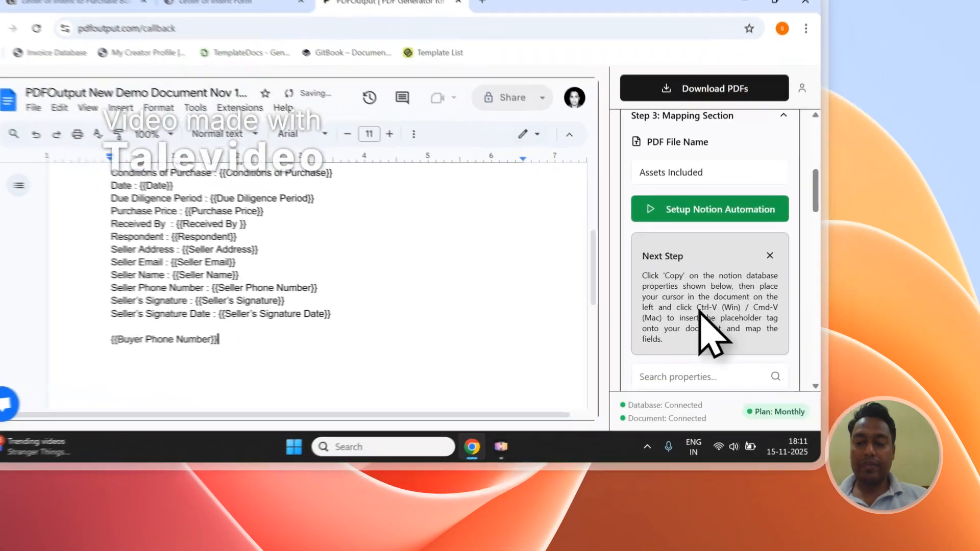
Copy the Buyer Name placeholder for a new line in the document and clear the extra placeholder lines below Seller's Signature Date
drag(758, 350, 727, 360)
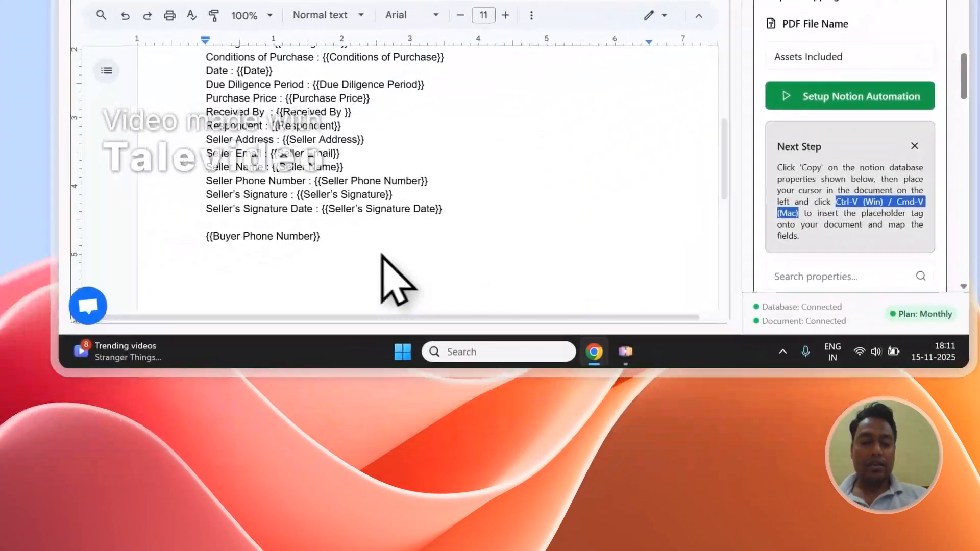
double_click(377, 253)
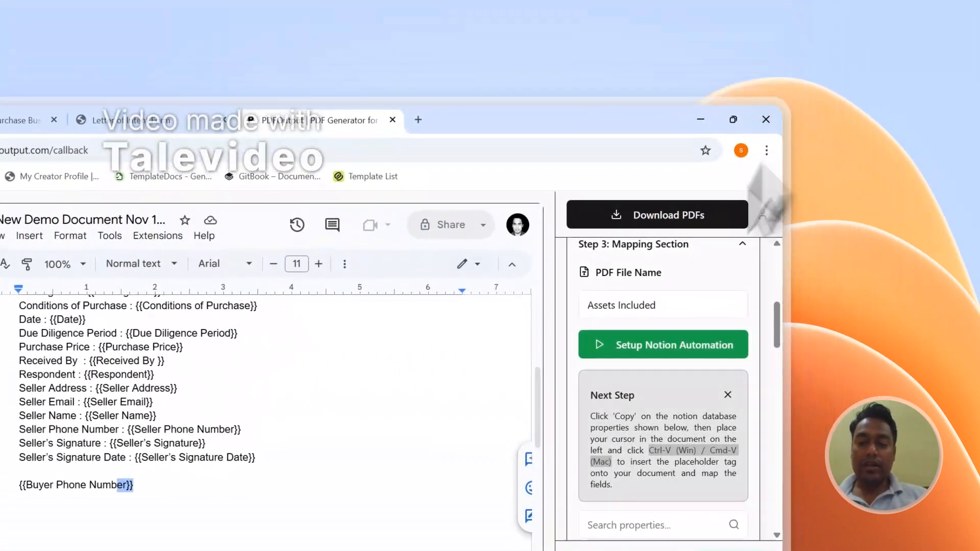
scroll(885, 153, down, 3)
scroll(658, 411, down, 4)
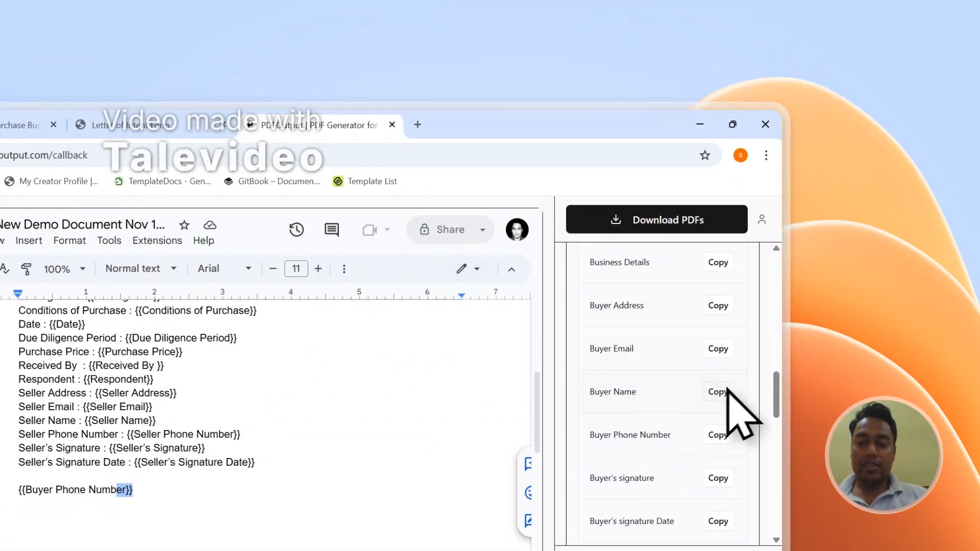
click(718, 392)
click(47, 518)
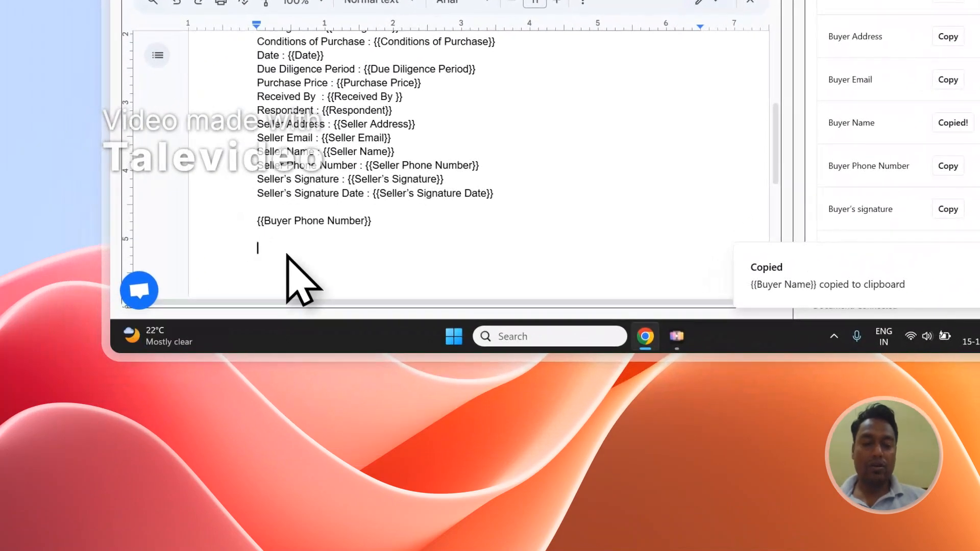
key(ctrl+v)
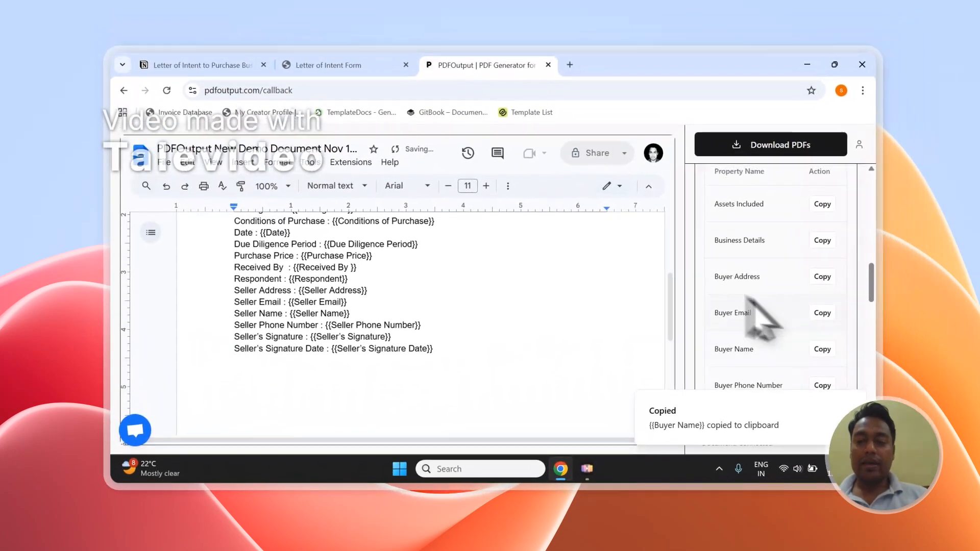
Check the Business Details column in the Notion form responses and set the PDF file name to the Business Details property
scroll(919, 176, up, 5)
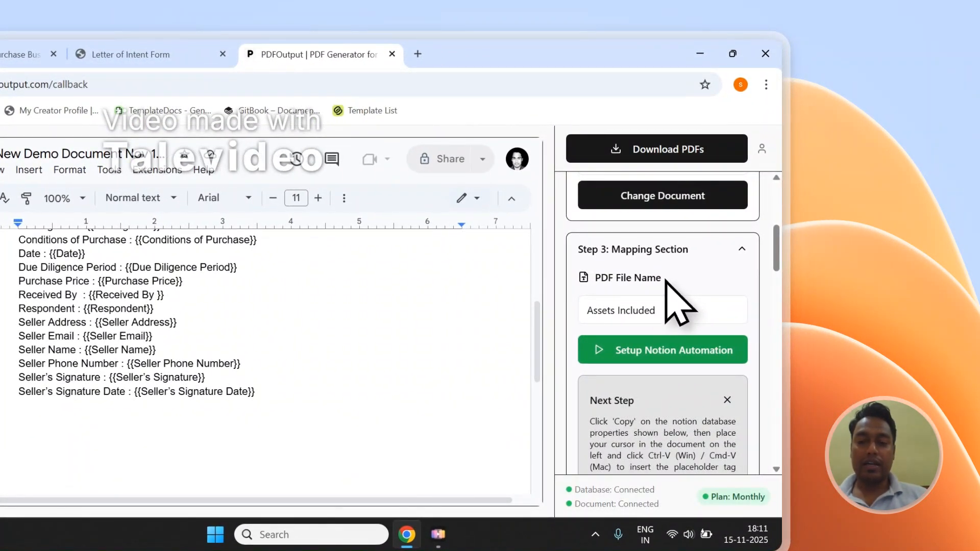
click(130, 54)
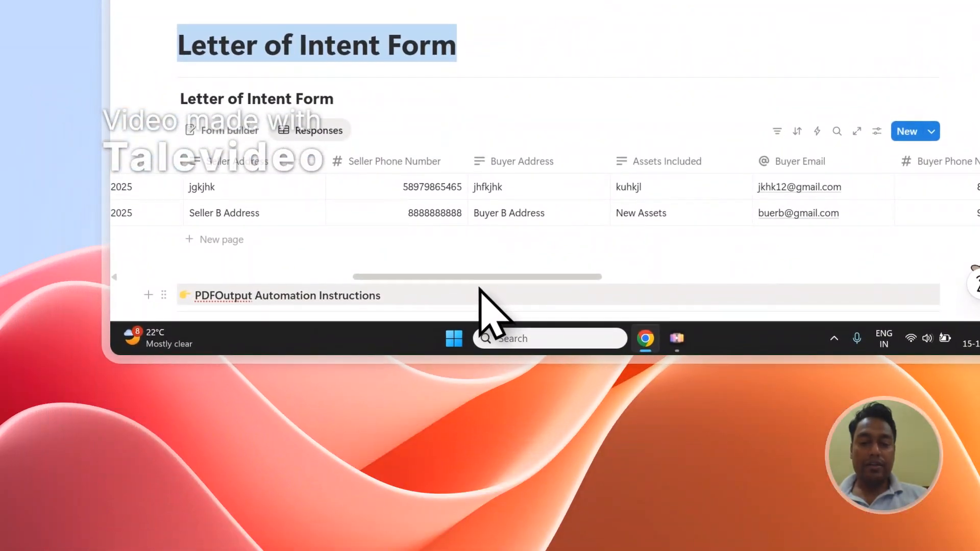
drag(481, 278, 232, 273)
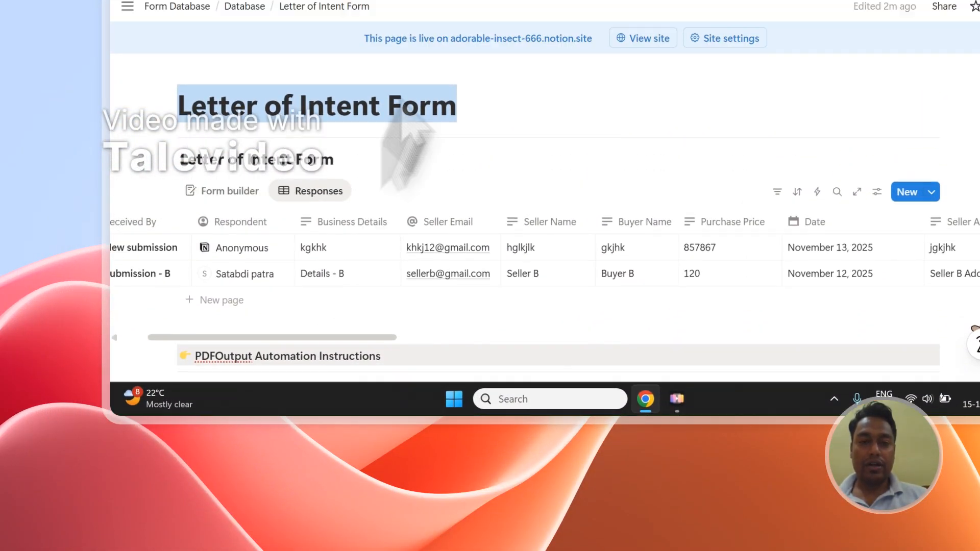
click(564, 102)
click(615, 331)
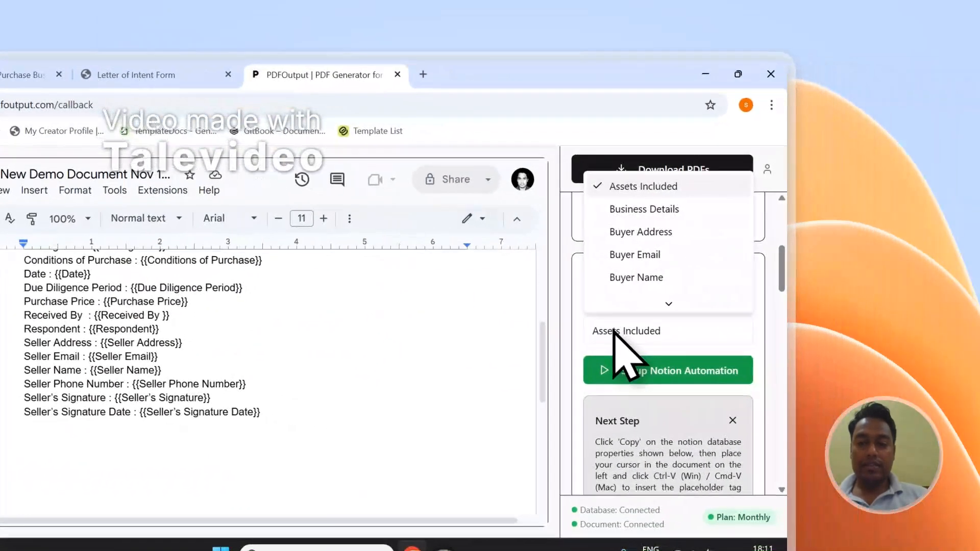
scroll(633, 265, down, 2)
scroll(648, 245, up, 2)
click(646, 209)
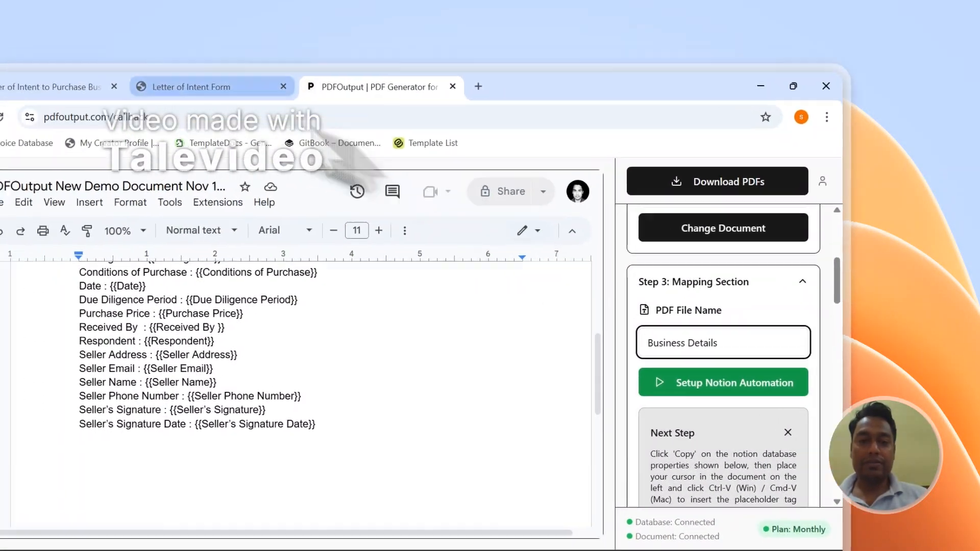
Examine the GeneratePDF and PDFFiles columns of the Notion form responses, including the available GeneratePDF status options
click(136, 74)
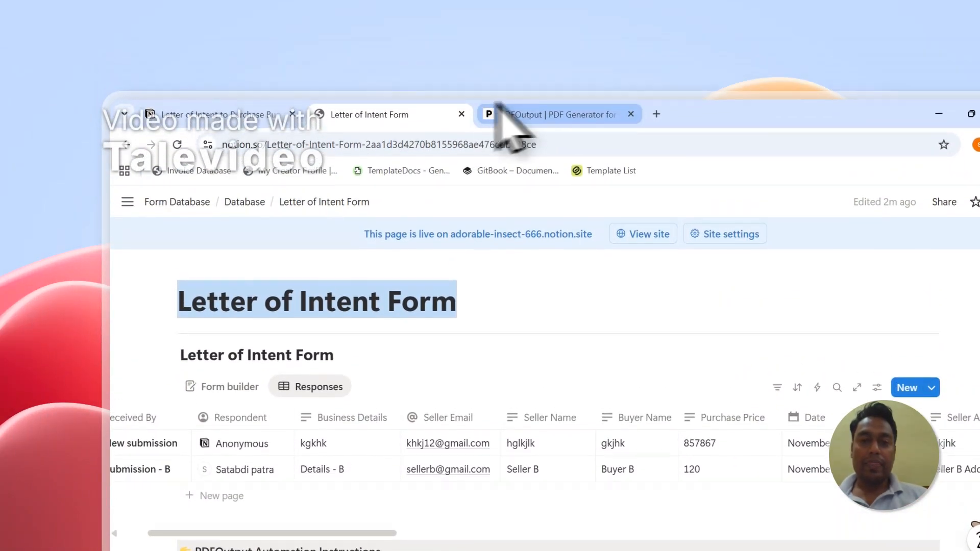
click(516, 65)
click(404, 65)
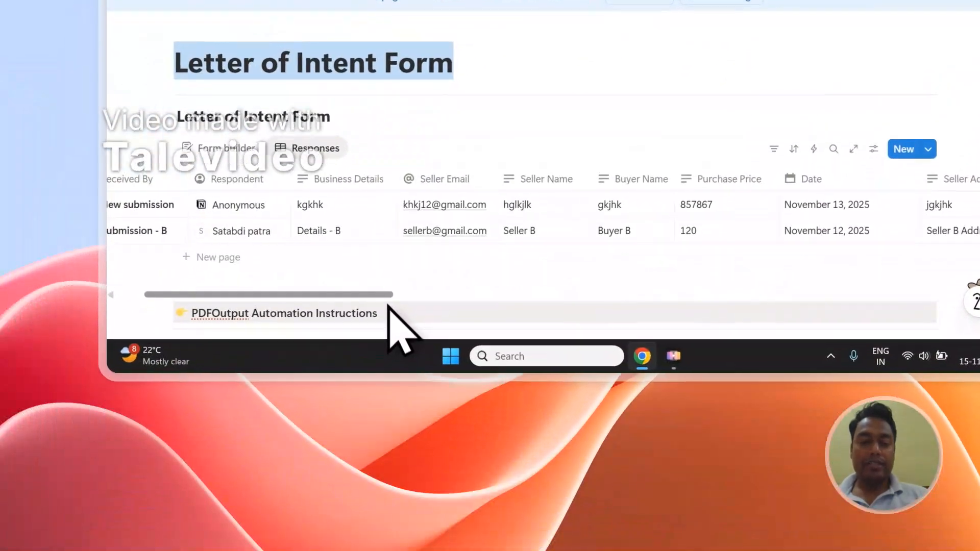
drag(357, 460, 976, 447)
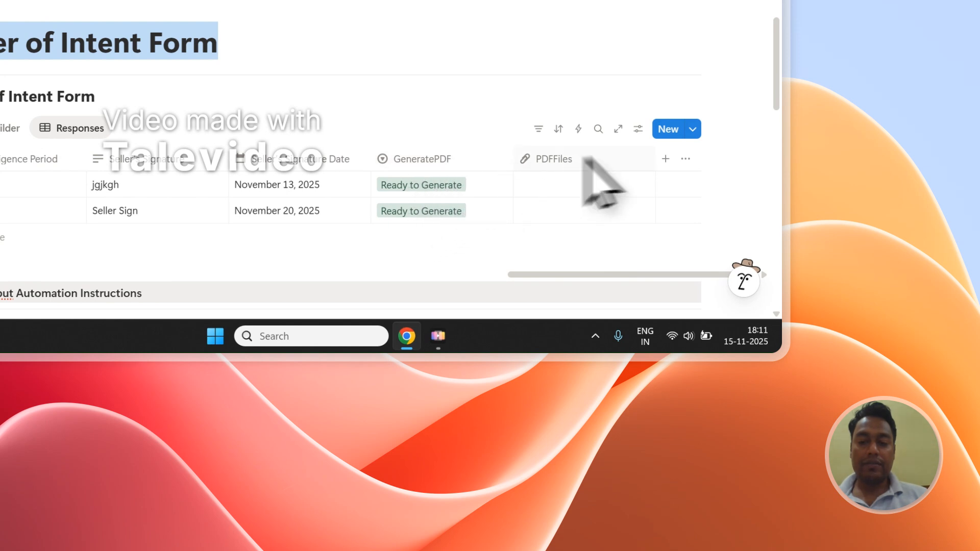
click(458, 191)
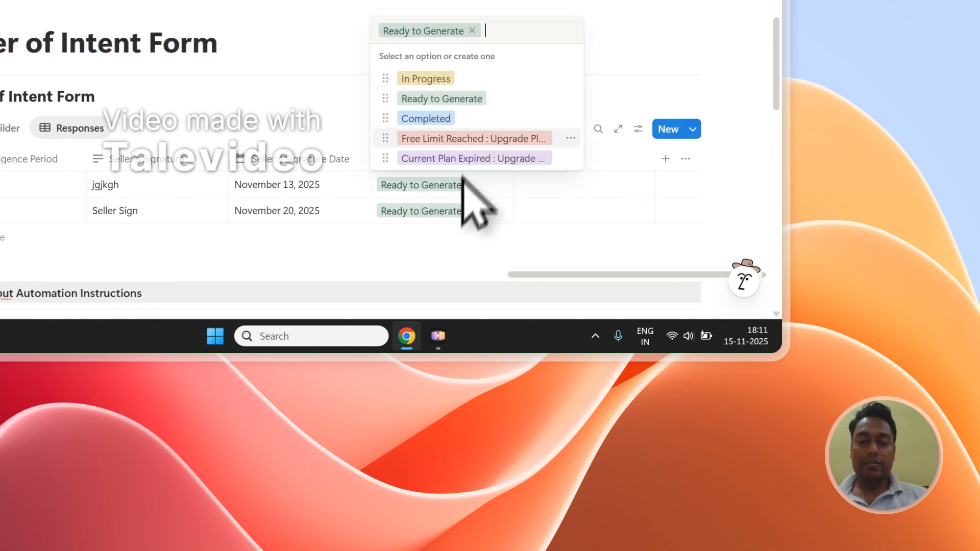
click(454, 210)
click(458, 212)
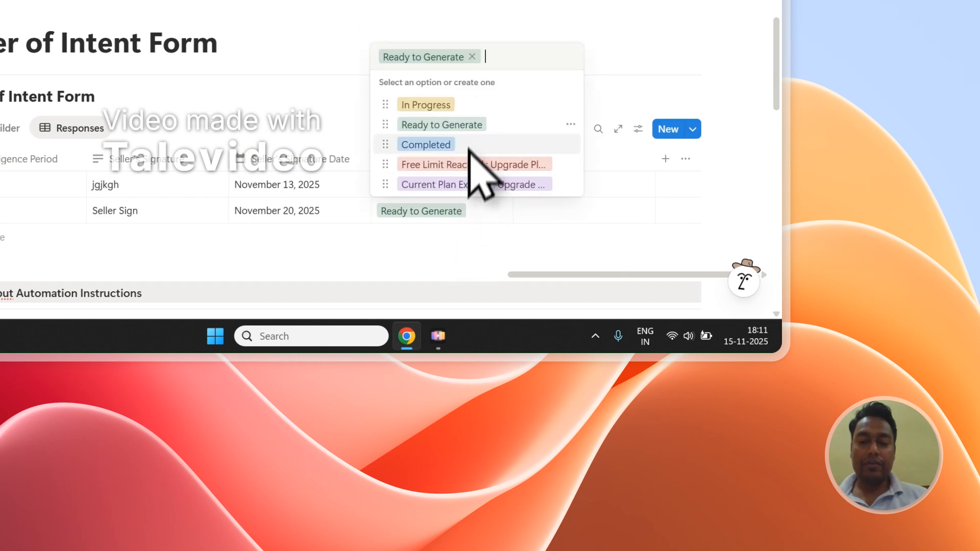
key(Escape)
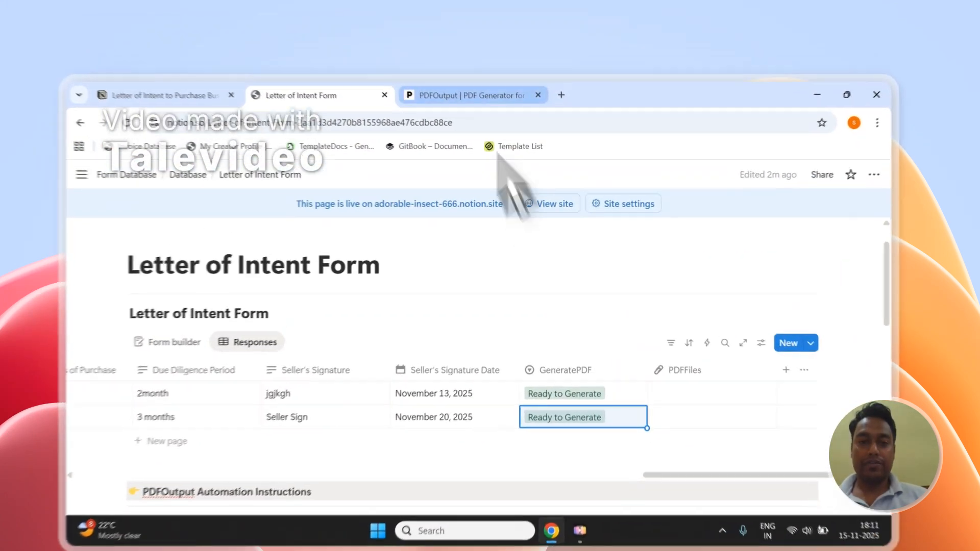
Return to PDFOutput and generate the PDFs for the Letter of Intent Form database
click(508, 76)
scroll(734, 303, up, 2)
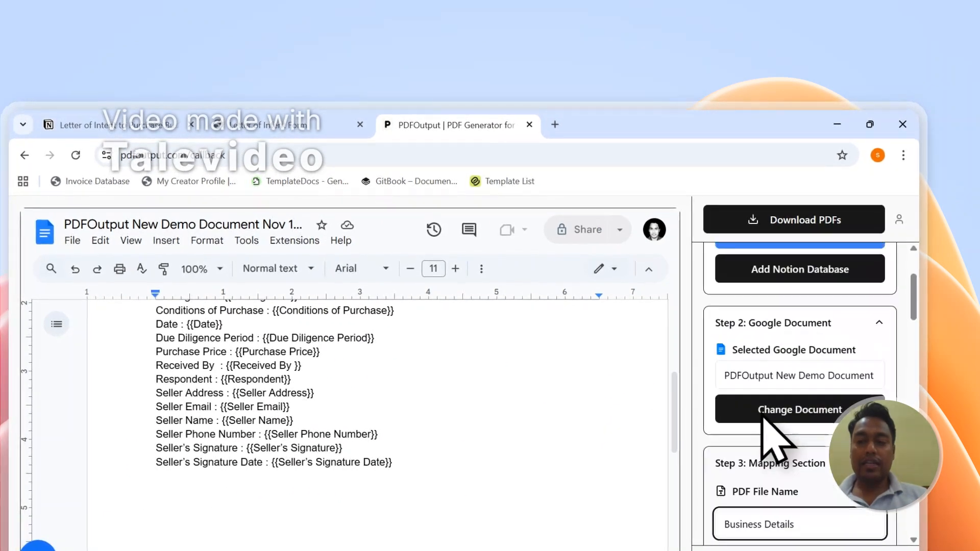
scroll(786, 331, up, 2)
click(814, 214)
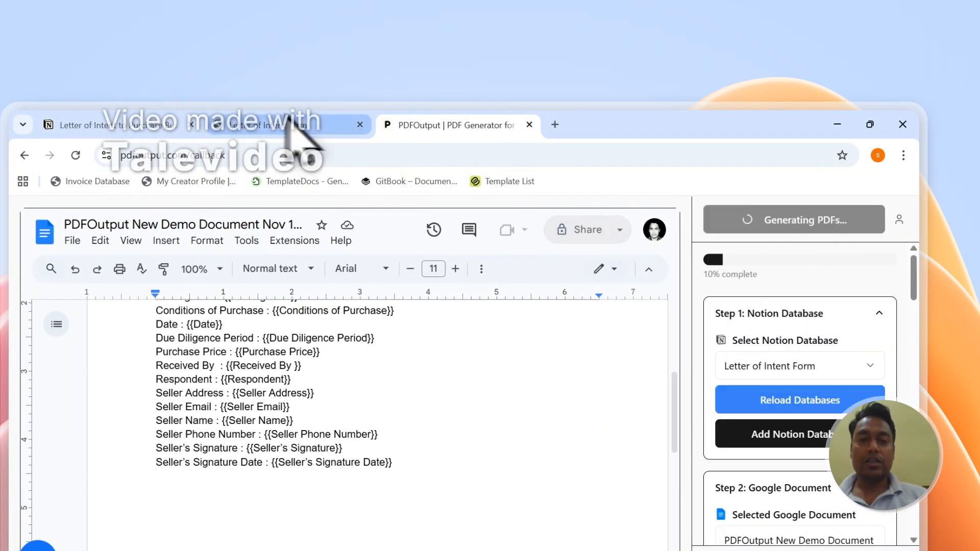
Open kgkhk.pdf from the PDFFiles column in Notion and examine the values filled in for the placeholders
click(279, 126)
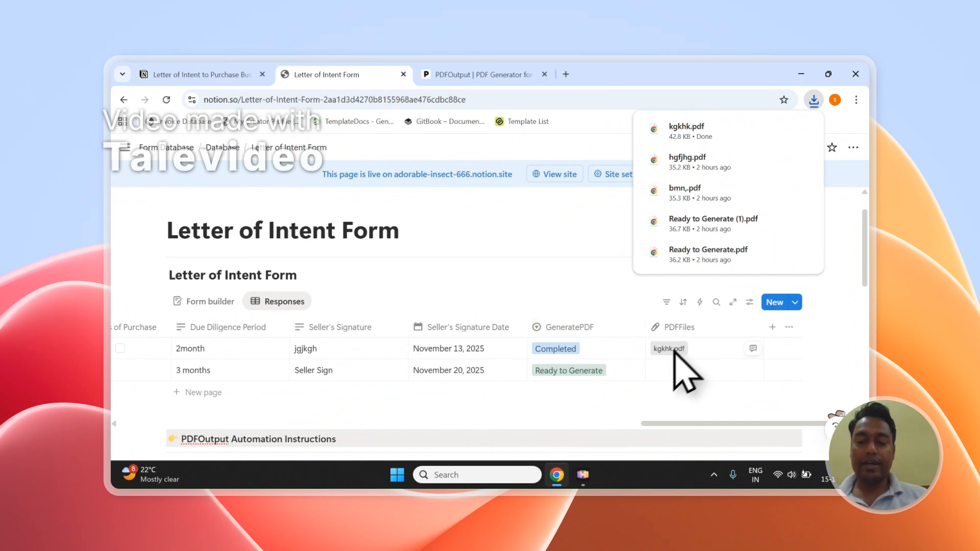
click(675, 348)
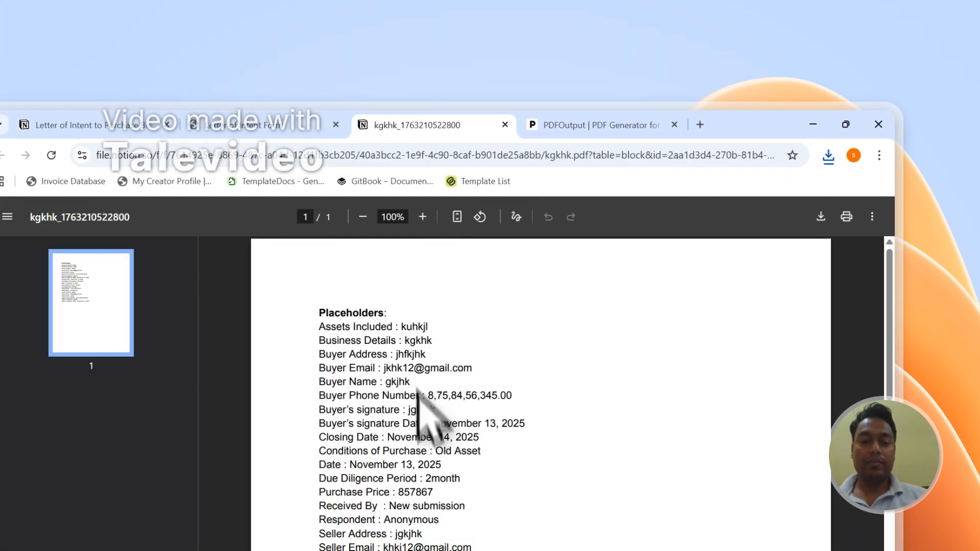
scroll(428, 409, down, 4)
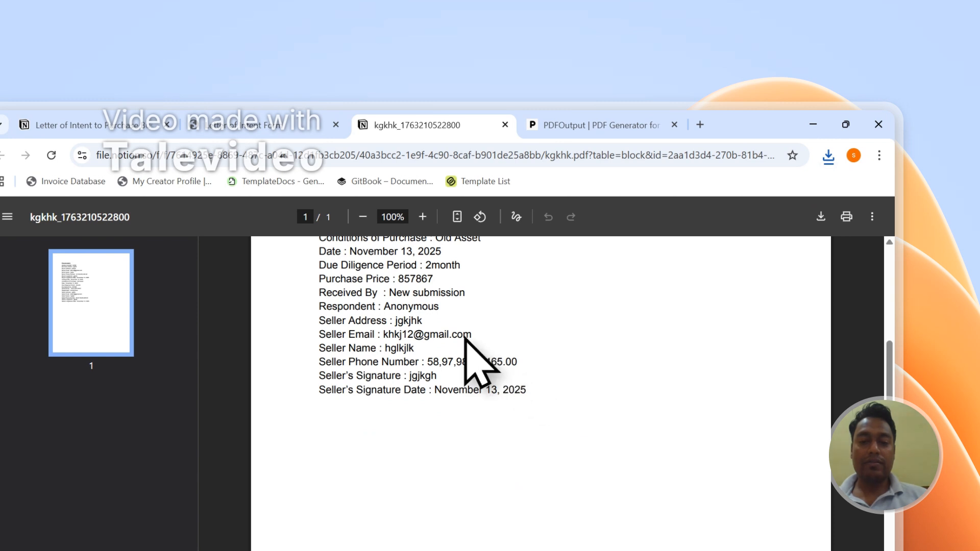
scroll(470, 390, up, 4)
drag(528, 391, 401, 380)
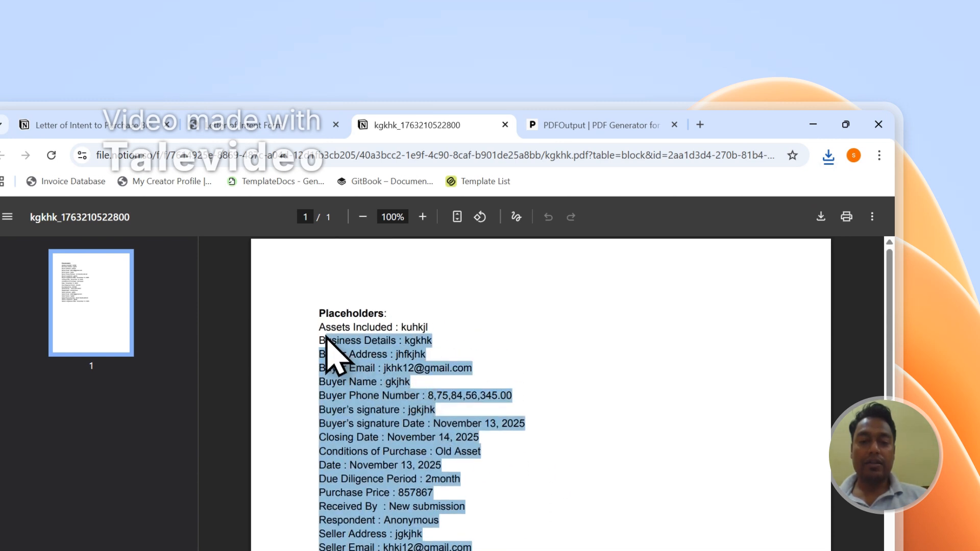
click(521, 325)
Open Details - B.pdf from the second response's PDFFiles cell in Notion and examine its contents
click(291, 127)
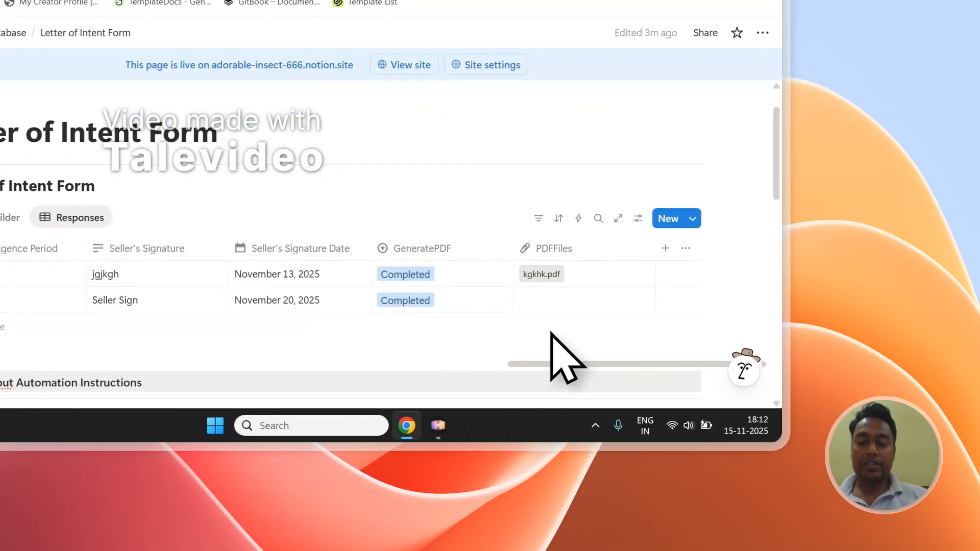
scroll(551, 332, down, 2)
click(548, 229)
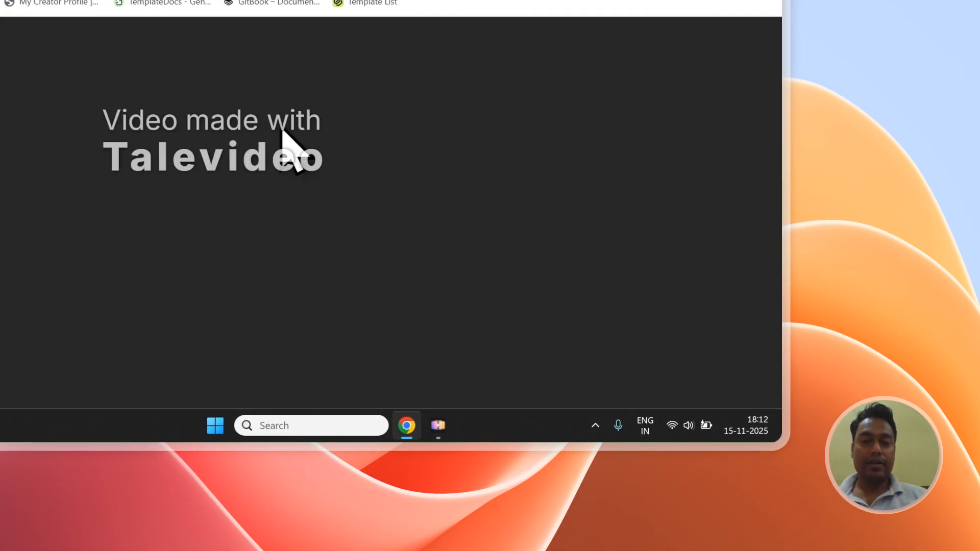
scroll(281, 166, down, 5)
scroll(450, 259, up, 3)
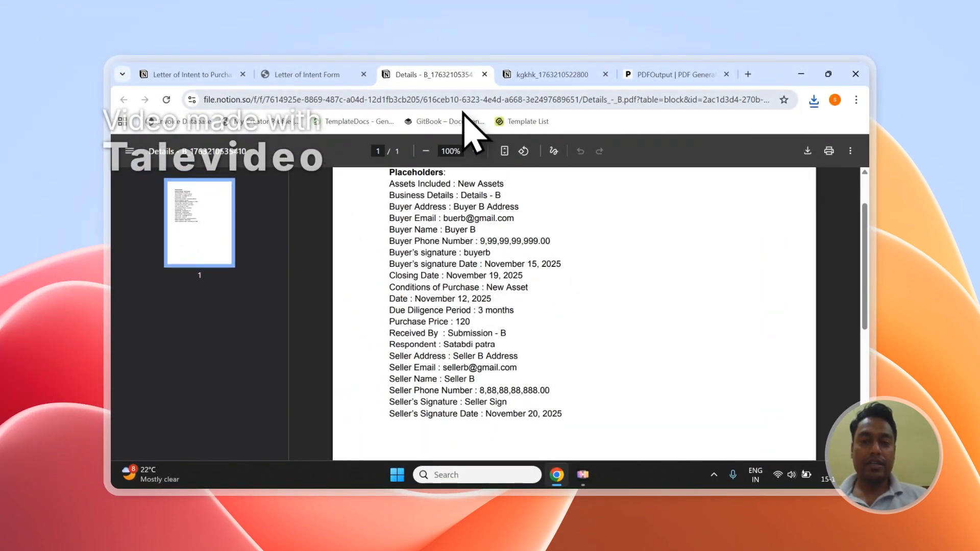
Compare the contents of the kgkhk and Details - B PDFs and return to the Letter of Intent Form responses
click(587, 74)
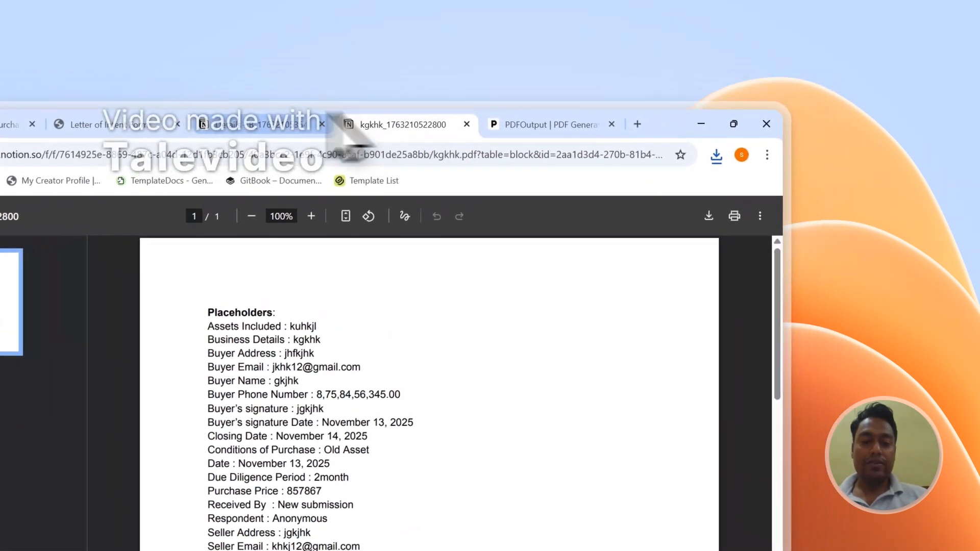
click(250, 120)
click(374, 123)
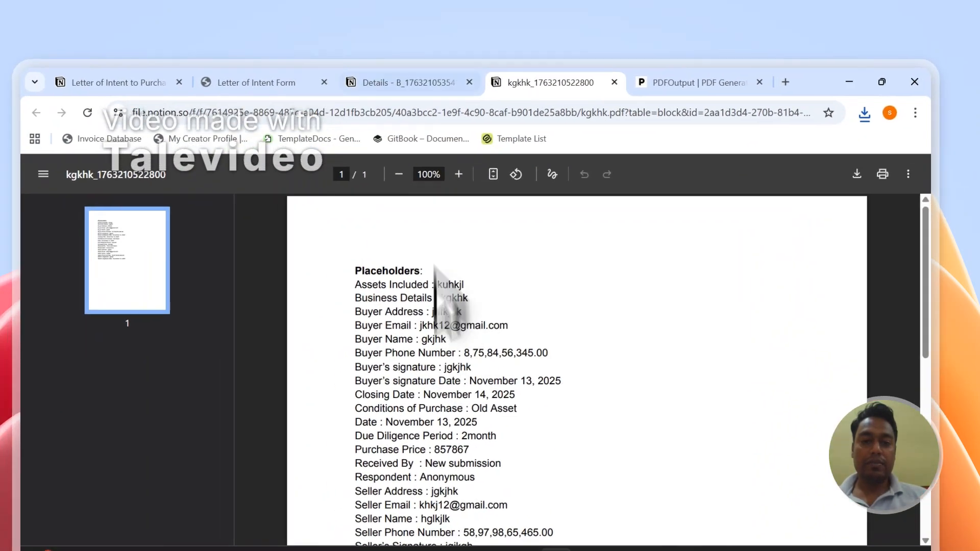
click(269, 125)
scroll(429, 413, down, 2)
scroll(444, 391, up, 4)
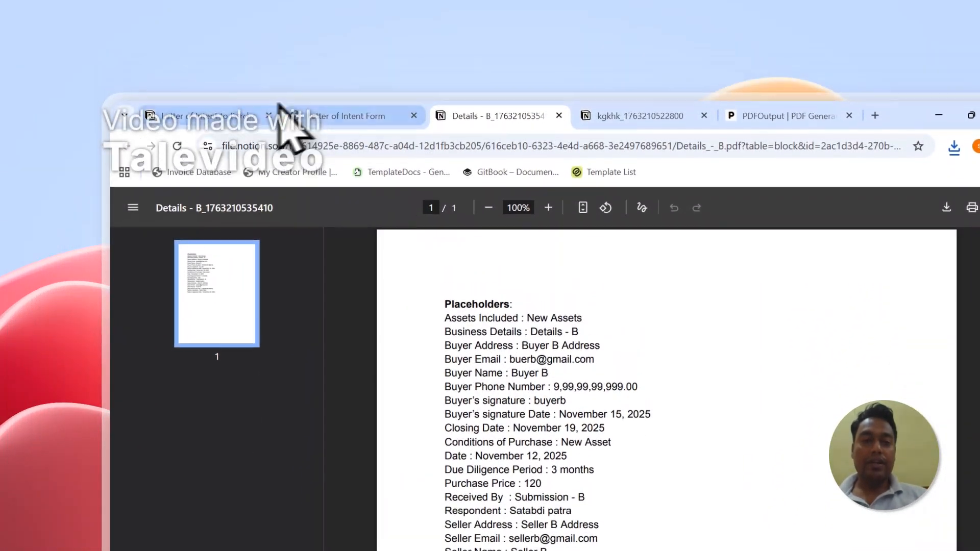
click(316, 120)
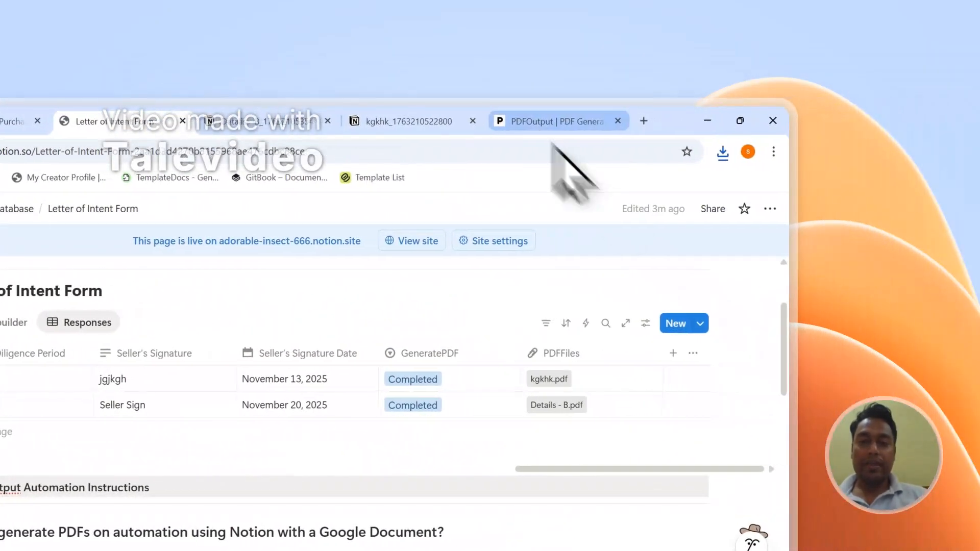
Set up Notion automation in PDFOutput's Mapping Section and close the tabs of the two generated PDFs
click(742, 122)
scroll(715, 454, down, 4)
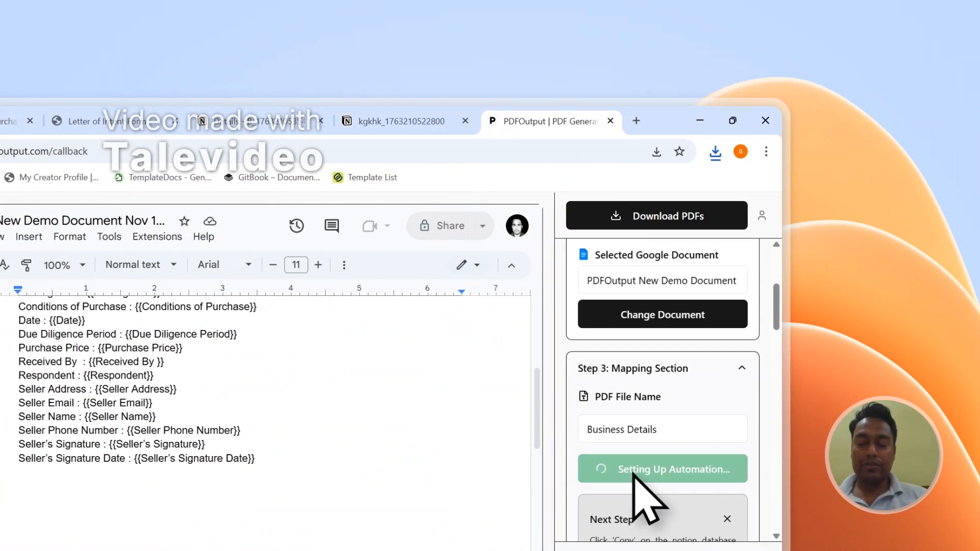
click(322, 121)
scroll(321, 470, up, 3)
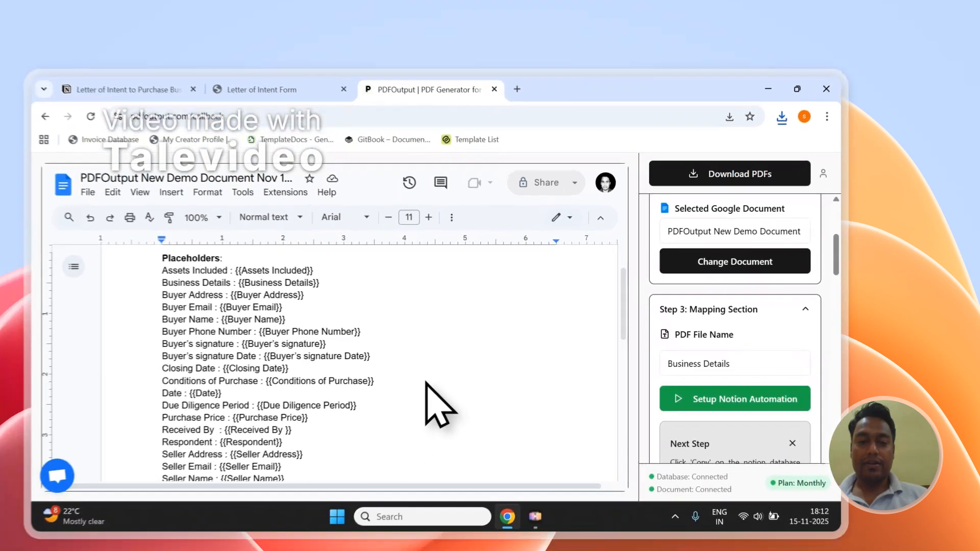
scroll(316, 454, up, 1)
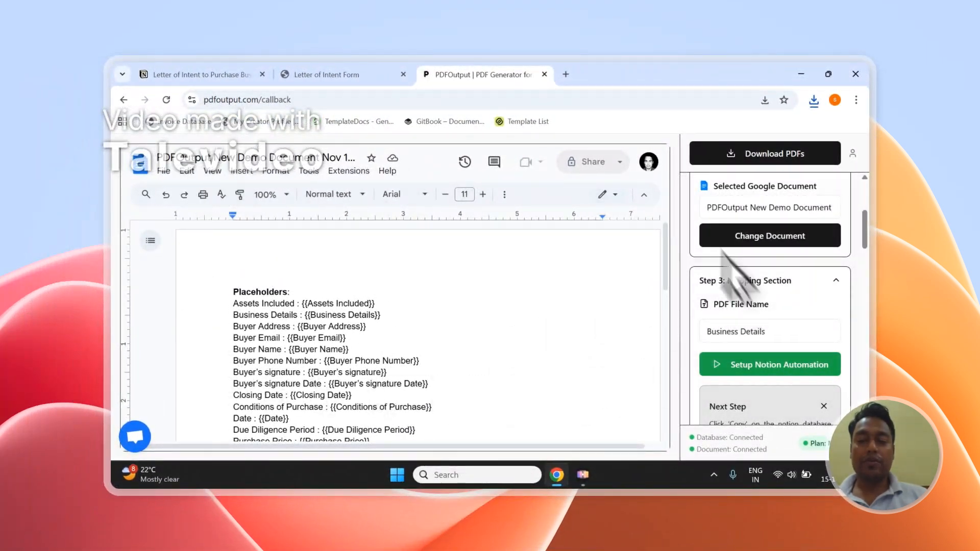
scroll(809, 268, up, 5)
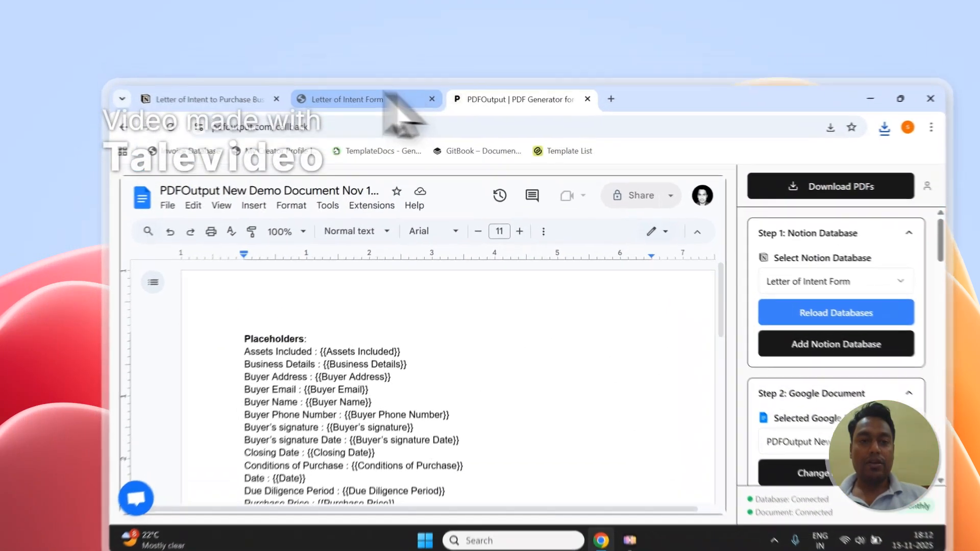
Set GeneratePDF to Ready to Generate in the empty third row of the Letter of Intent Form responses in Notion
click(326, 75)
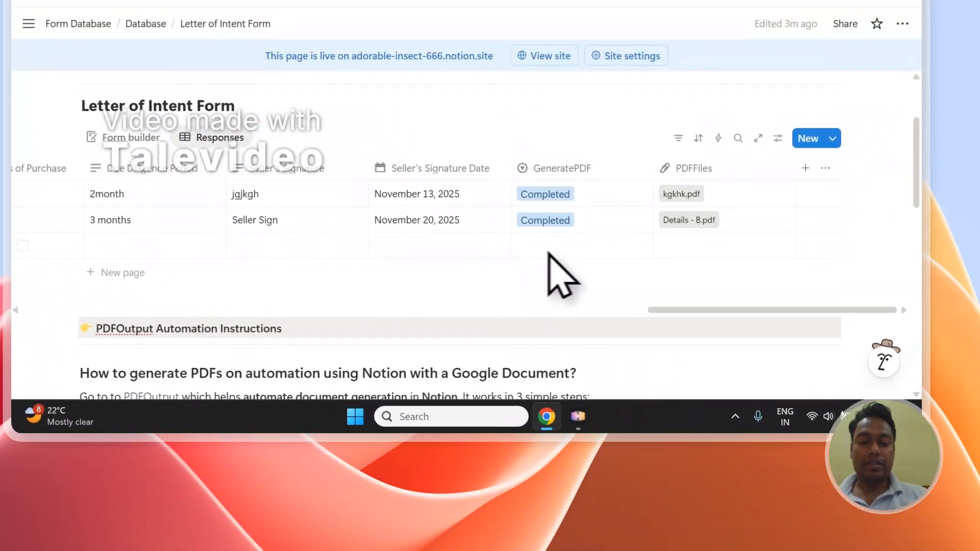
click(659, 170)
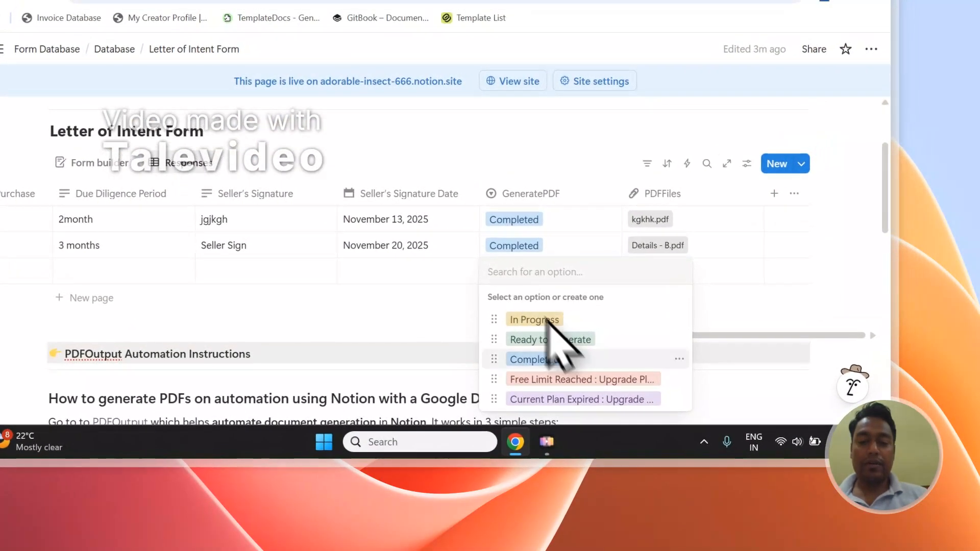
click(585, 339)
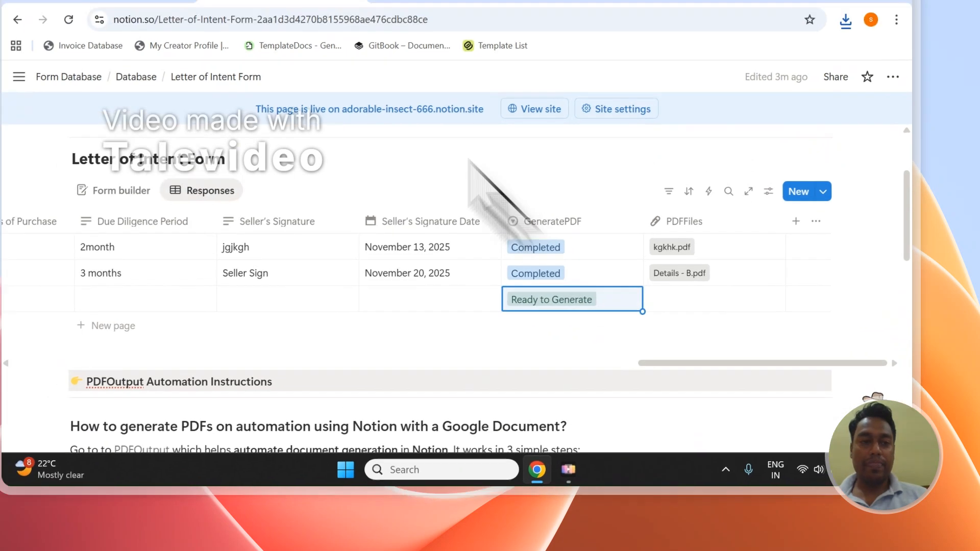
Examine the published Letter of Intent to Purchase Business Form around its Seller's Signature fields and submit option
click(184, 105)
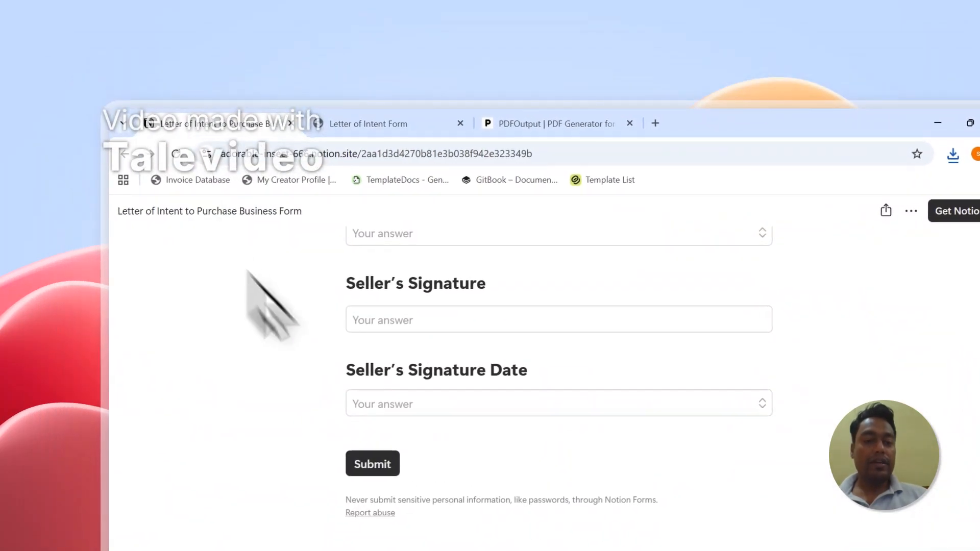
scroll(396, 419, up, 5)
scroll(396, 442, up, 3)
scroll(397, 442, down, 10)
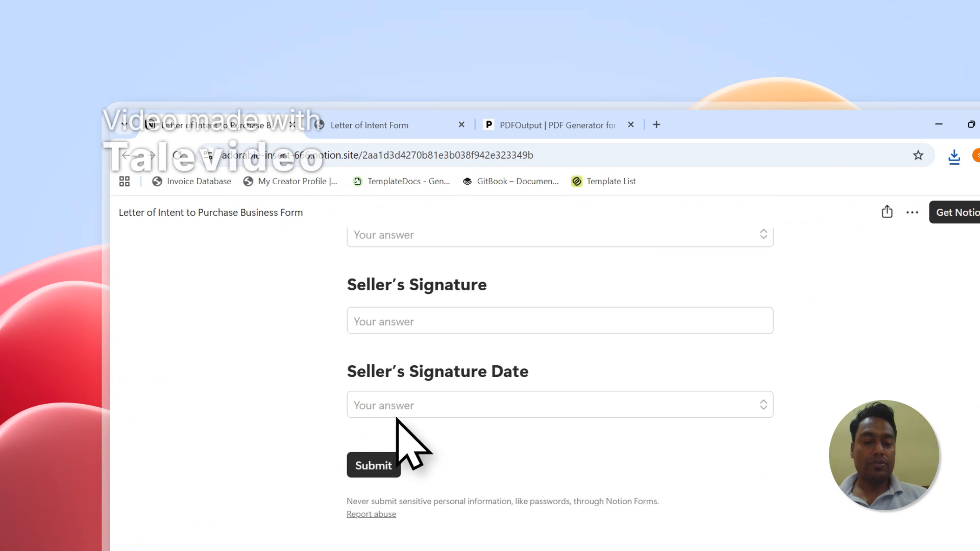
Return to the Letter of Intent Form responses and add a fourth row with GeneratePDF set to Ready to Generate
click(369, 125)
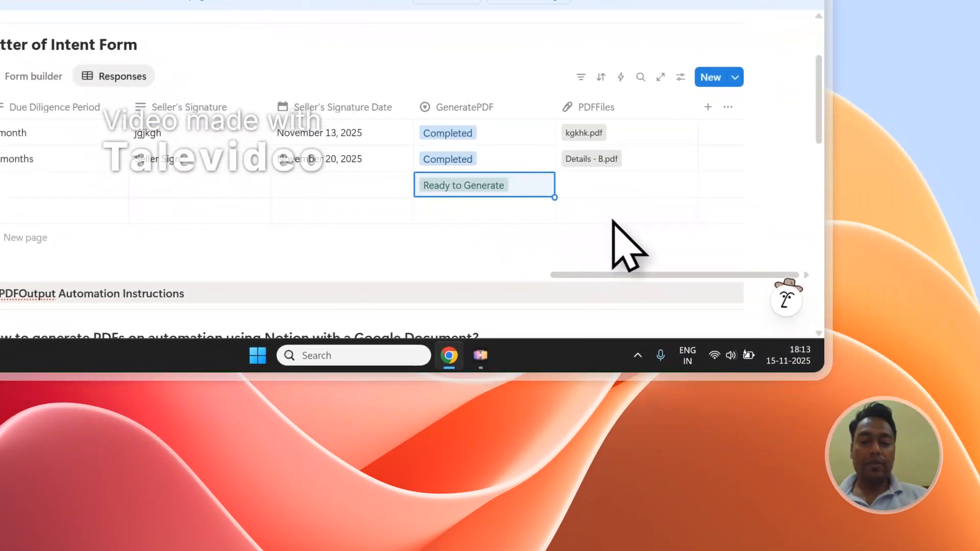
click(720, 308)
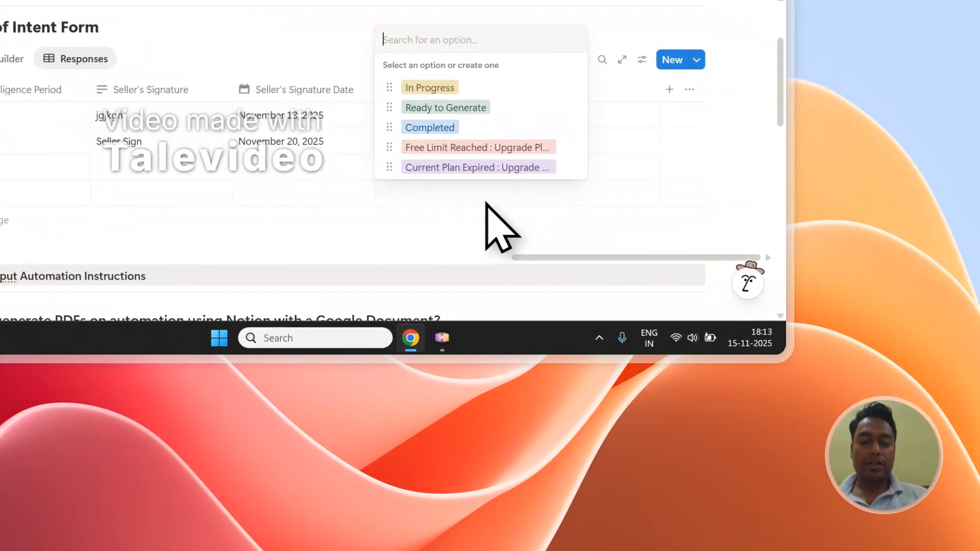
click(490, 107)
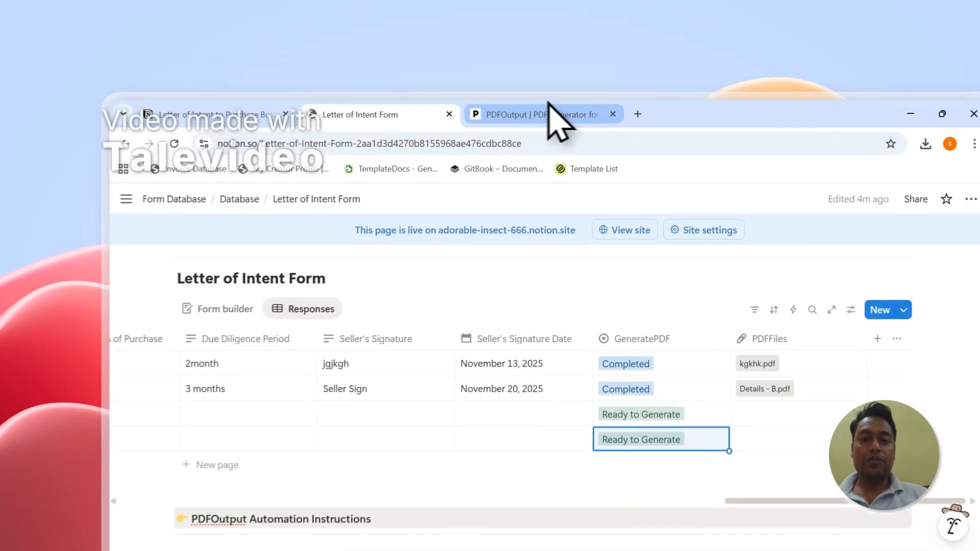
Switch to PDFOutput, view its support chat, and close the chat
click(480, 74)
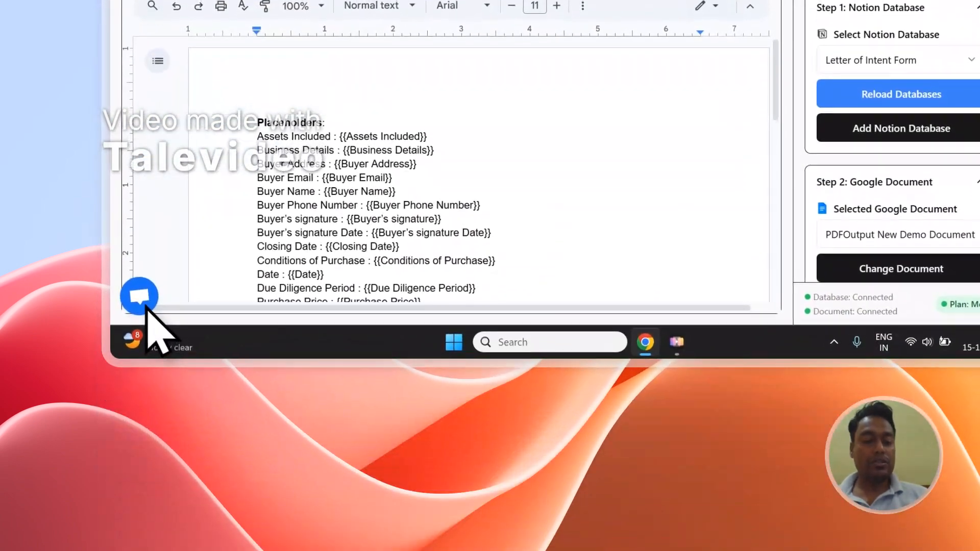
click(143, 301)
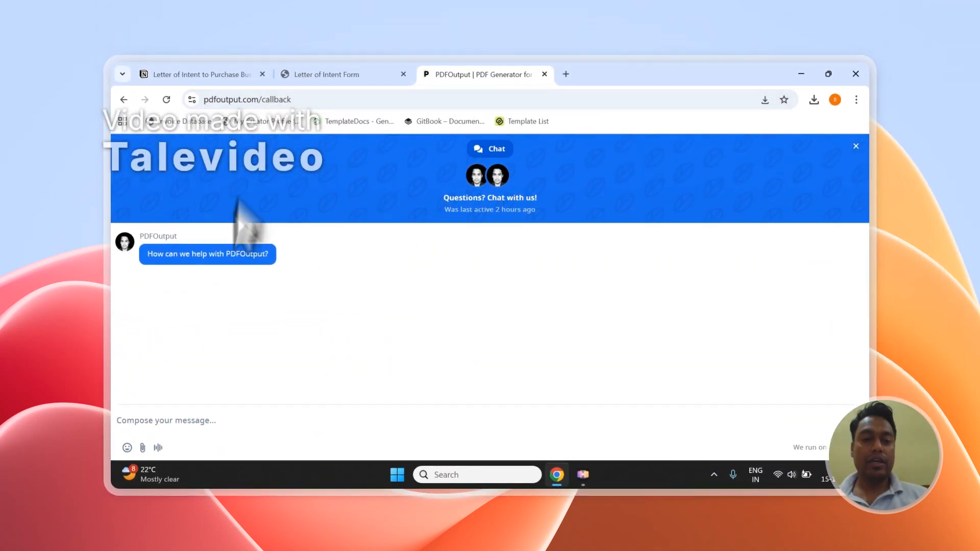
click(855, 146)
Sign out of the PDFOutput account
click(853, 152)
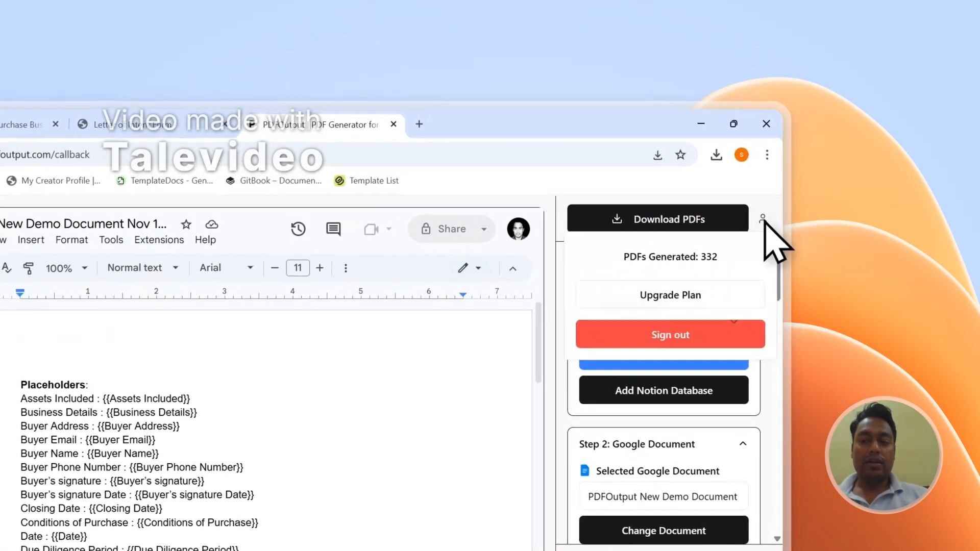
click(630, 339)
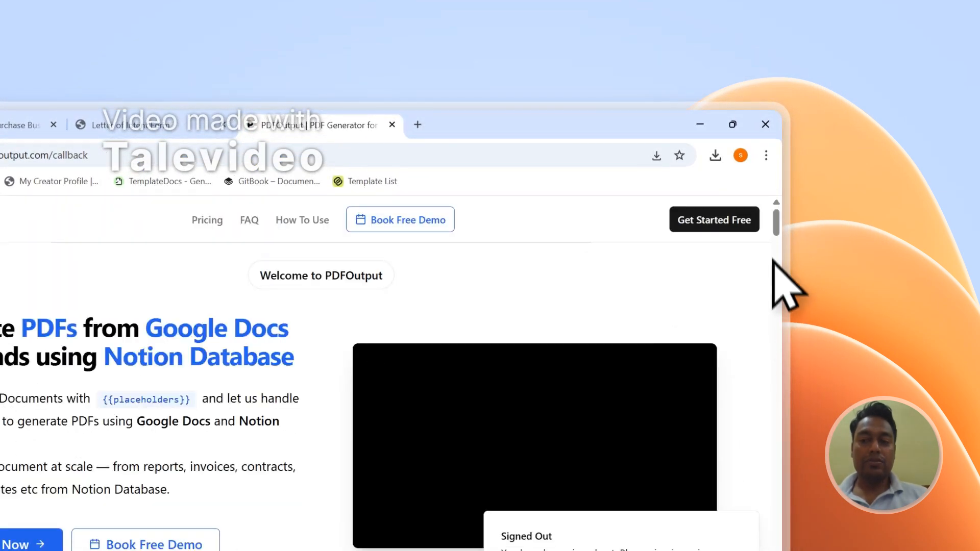
Open PDFOutput's Contact page from the site footer, view the Send Message form, and return to the Letter of Intent Form responses
scroll(773, 261, down, 15)
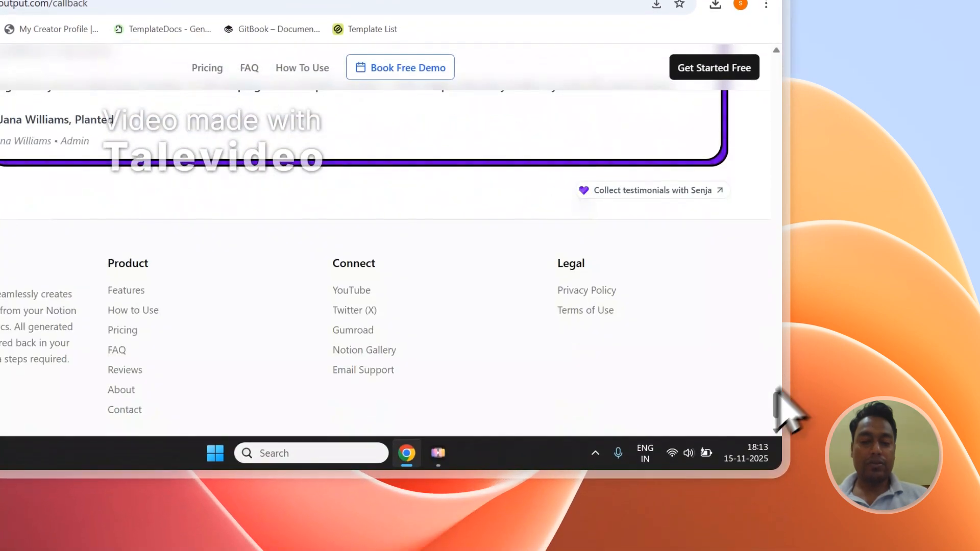
click(125, 409)
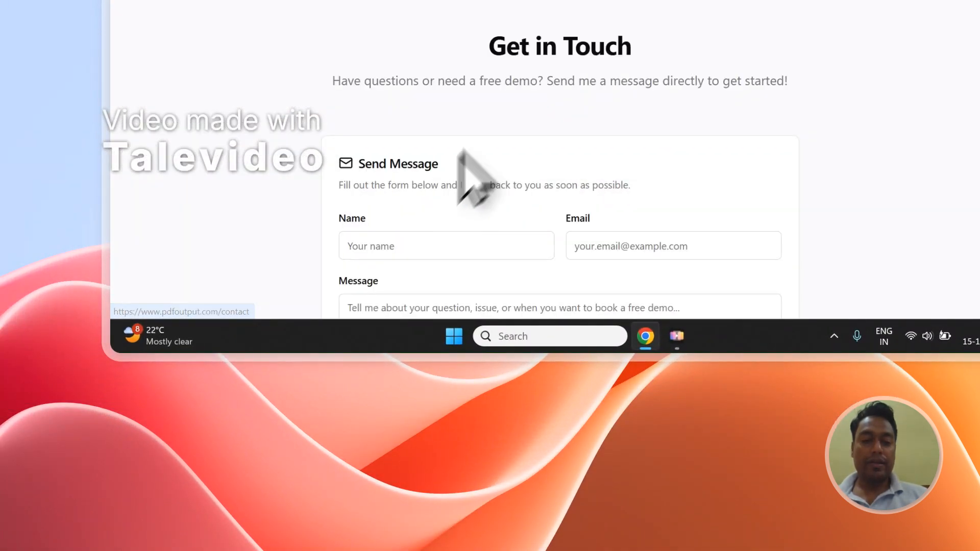
scroll(495, 116, down, 3)
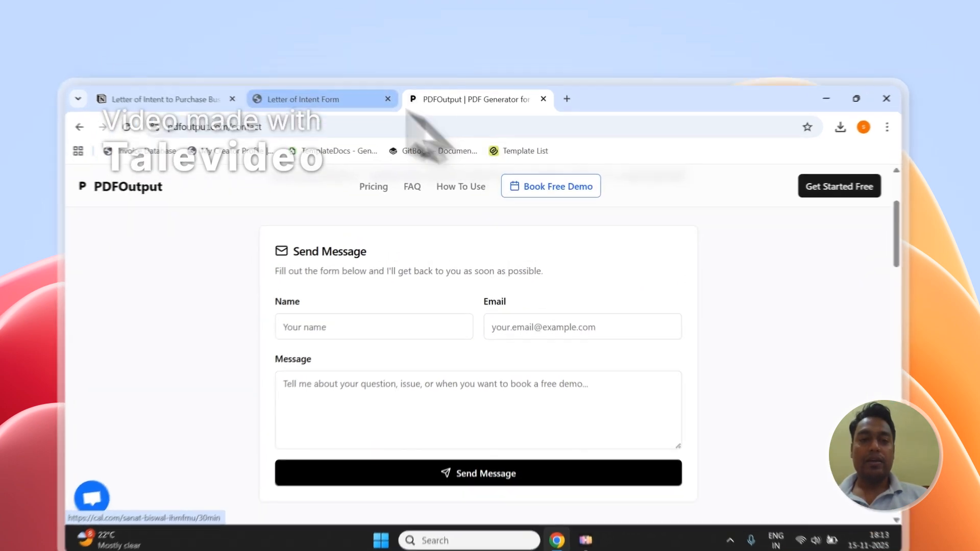
click(326, 75)
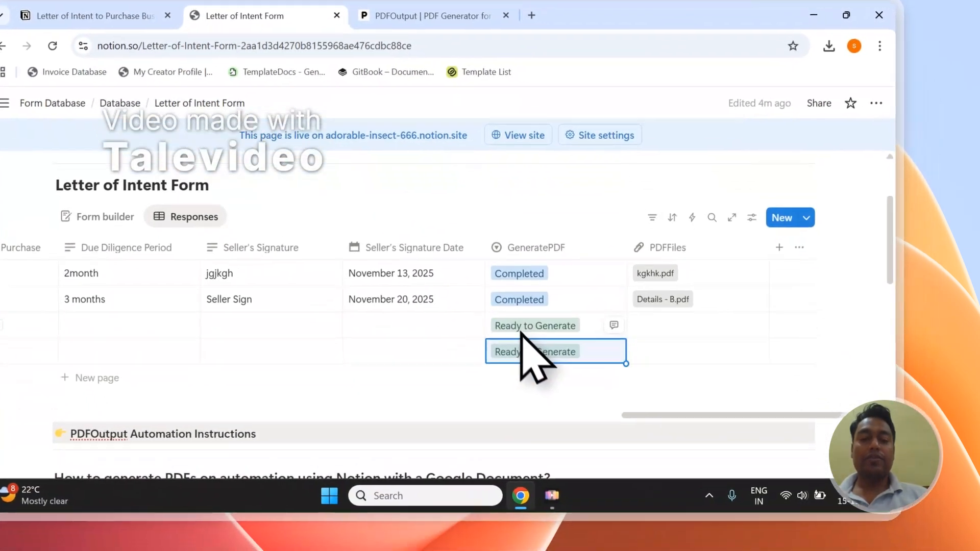